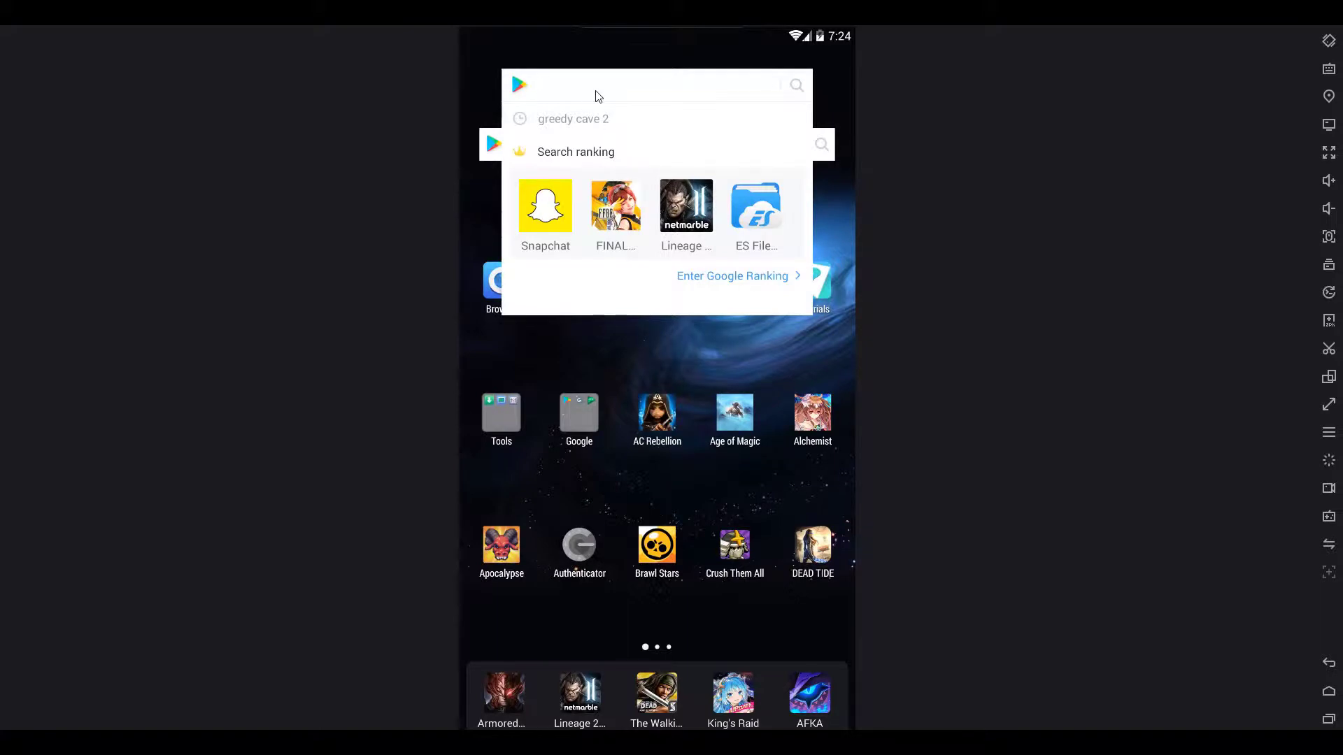
- Search the Play Store for 'durango wild' and install Durango: Wild Lands, accepting its permissions
type("durango wild")
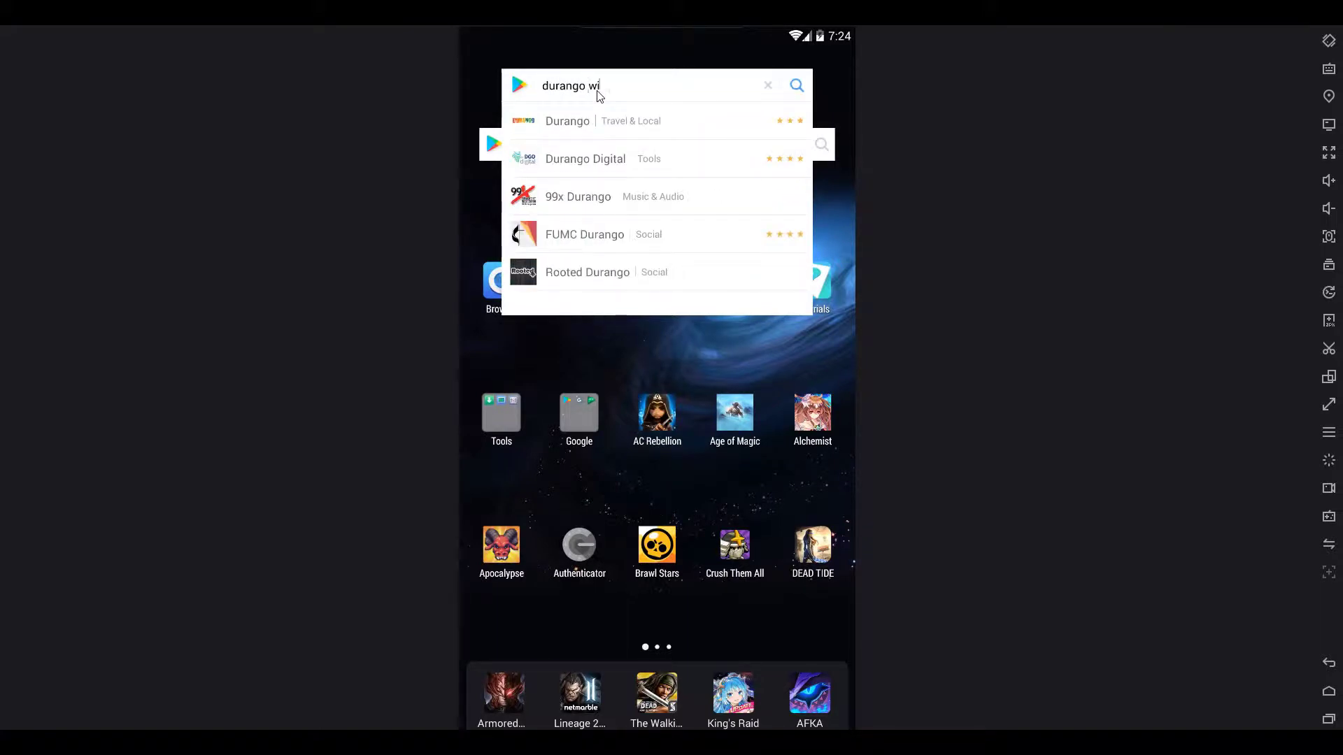
left_click(627, 123)
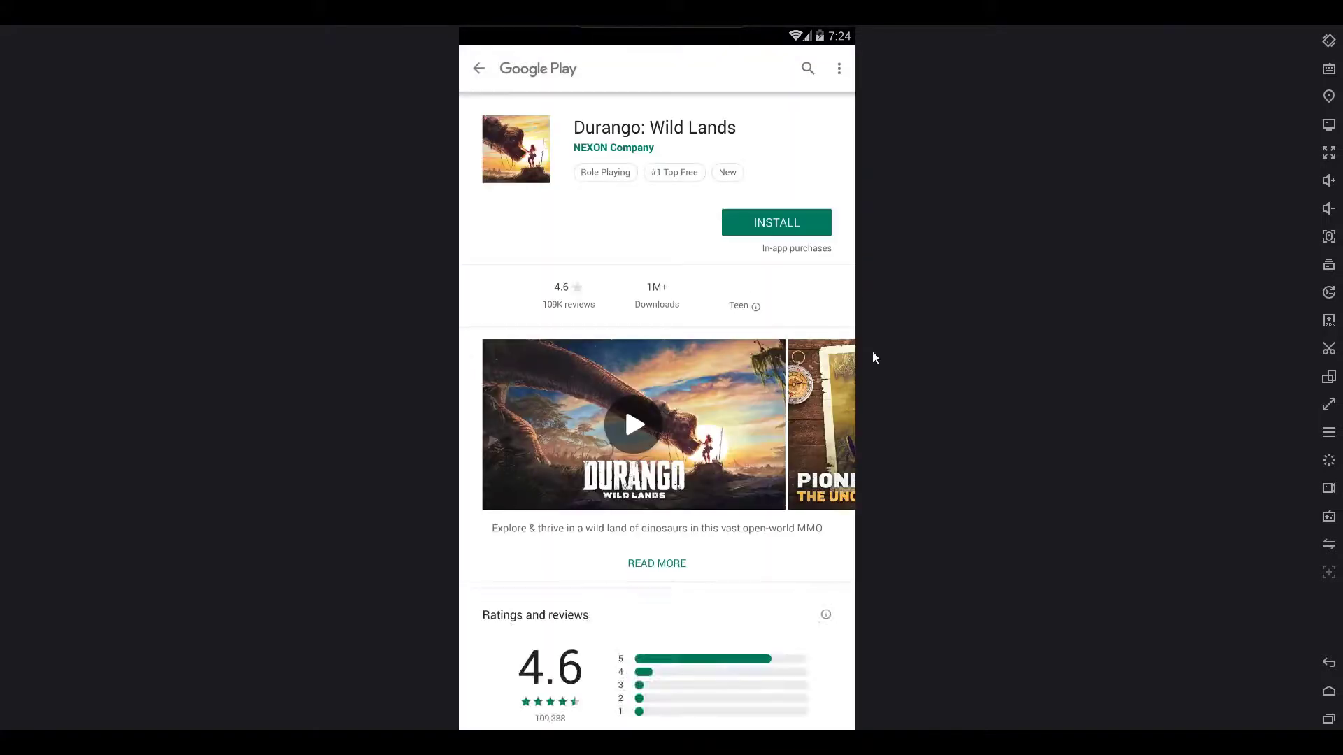
left_click(780, 222)
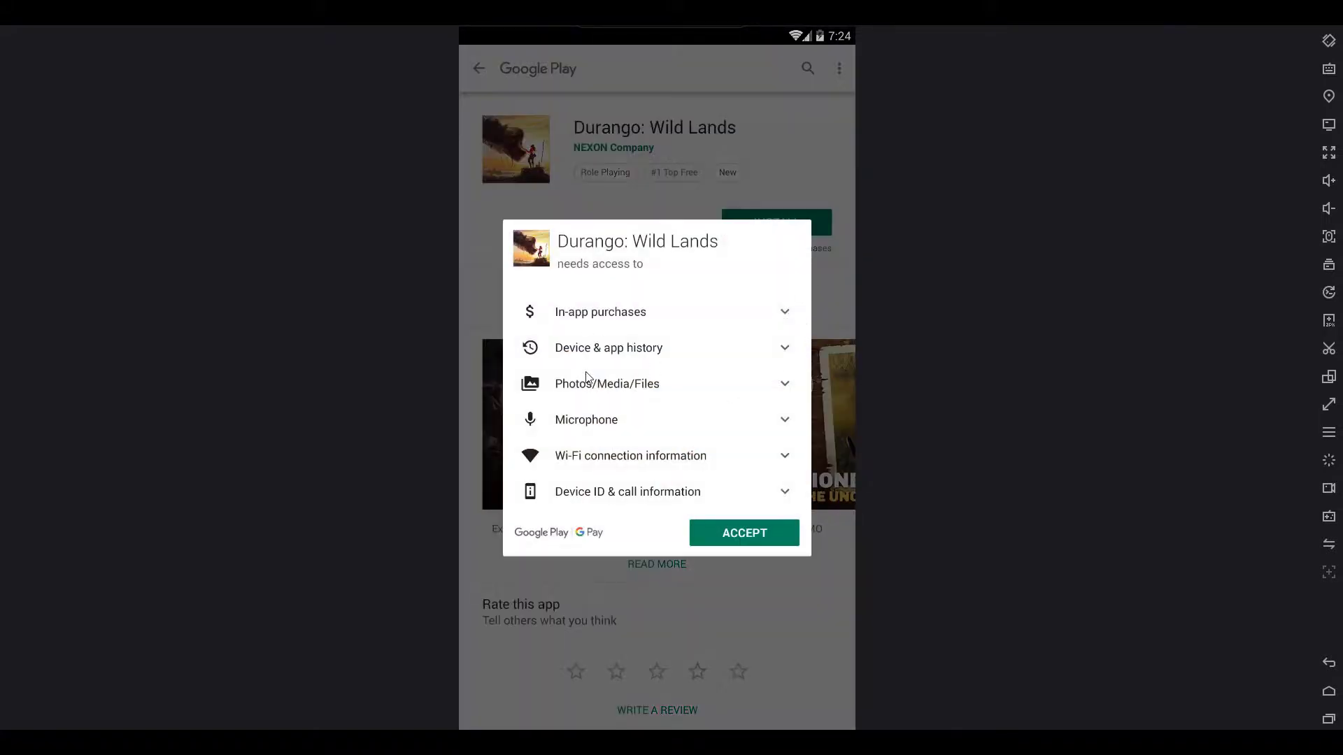
left_click(745, 533)
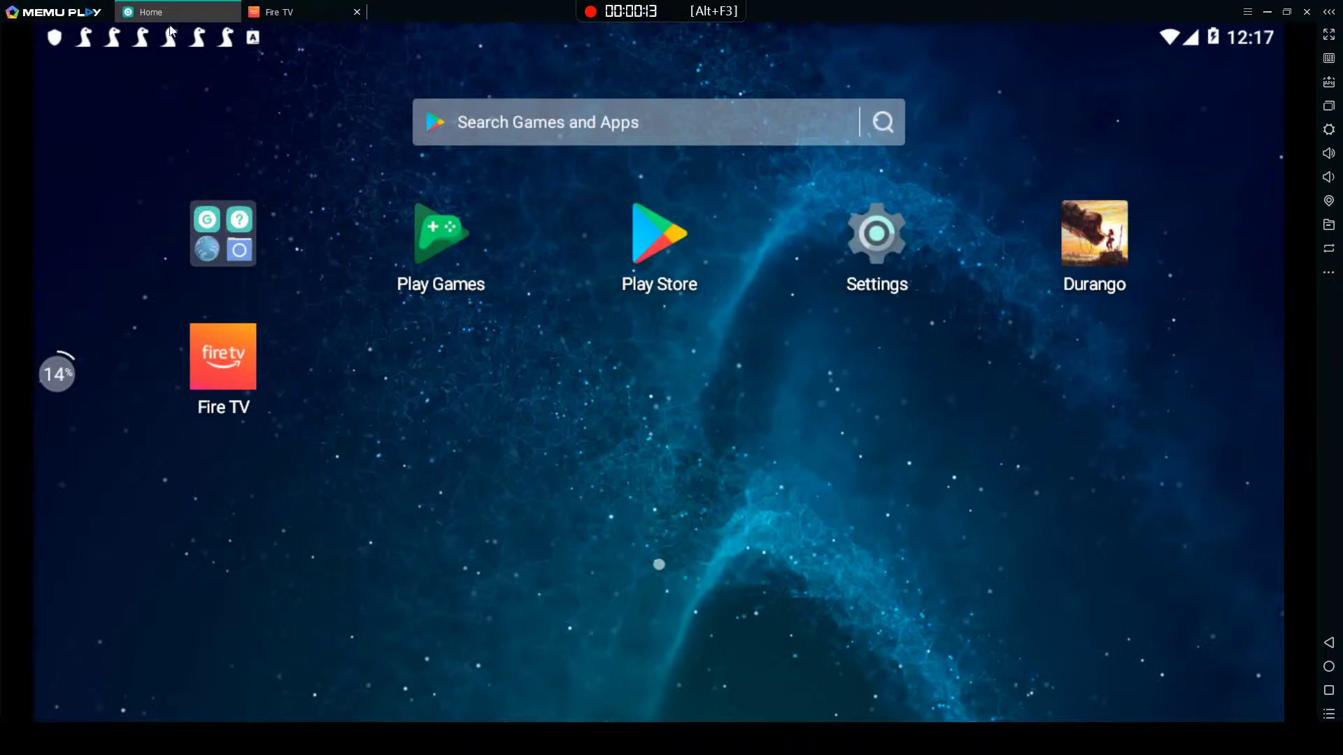
- Open the Android Settings app in its own tab, then go back to the Home tab
left_click(873, 256)
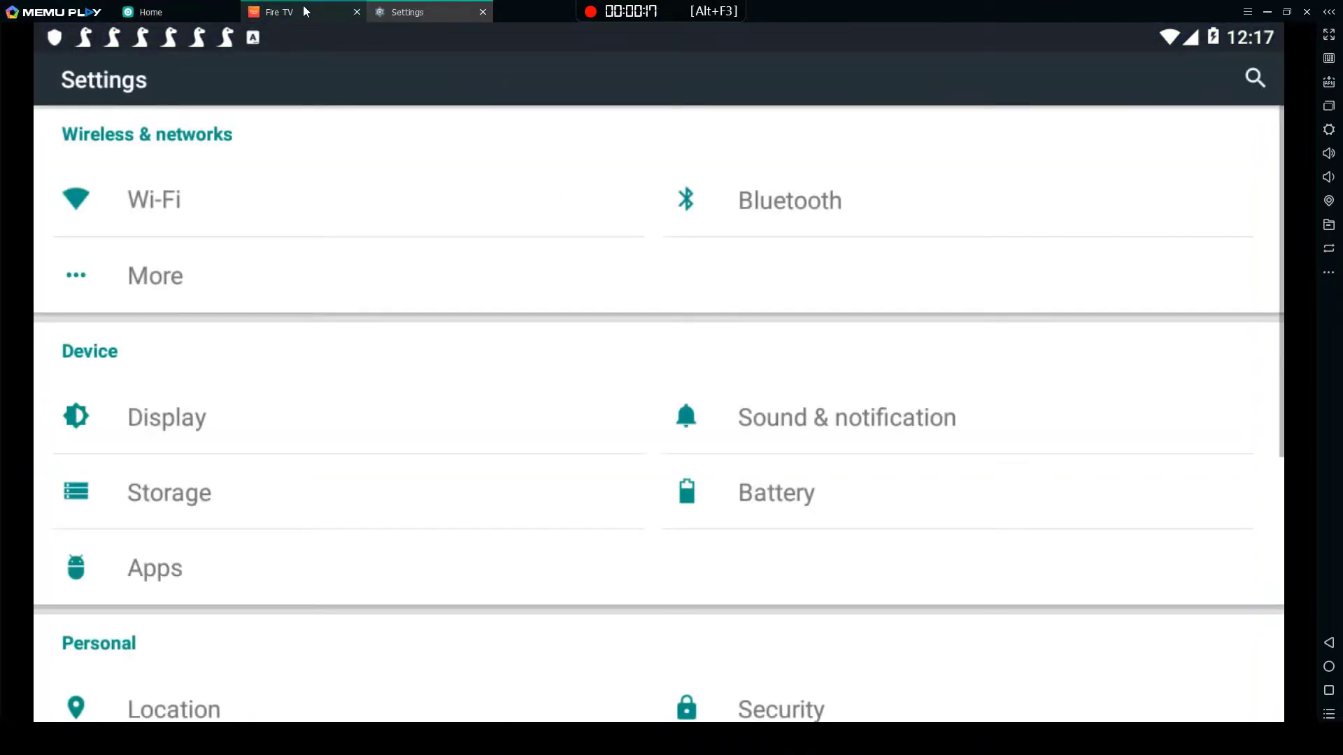
left_click(222, 12)
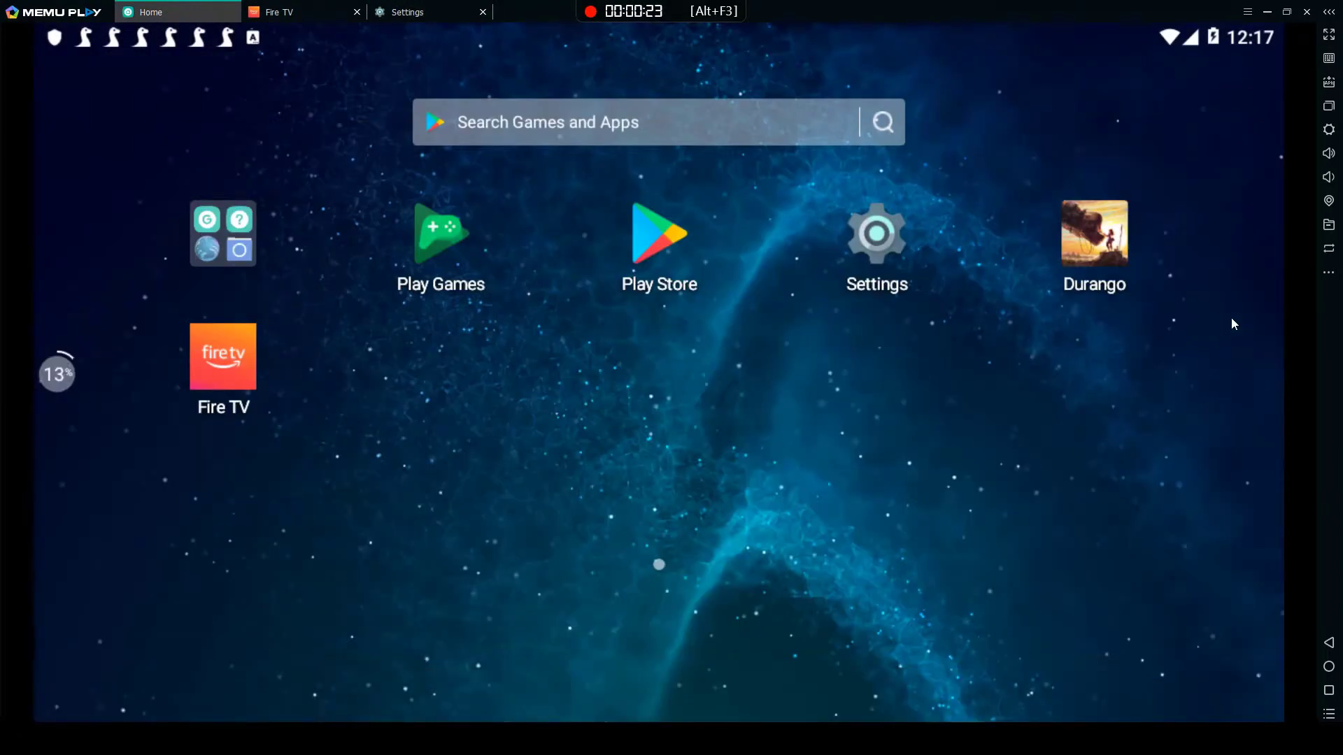
- Open the keymapping editor and place trial swipe keys, binding the lower swipe to W
left_click(1328, 82)
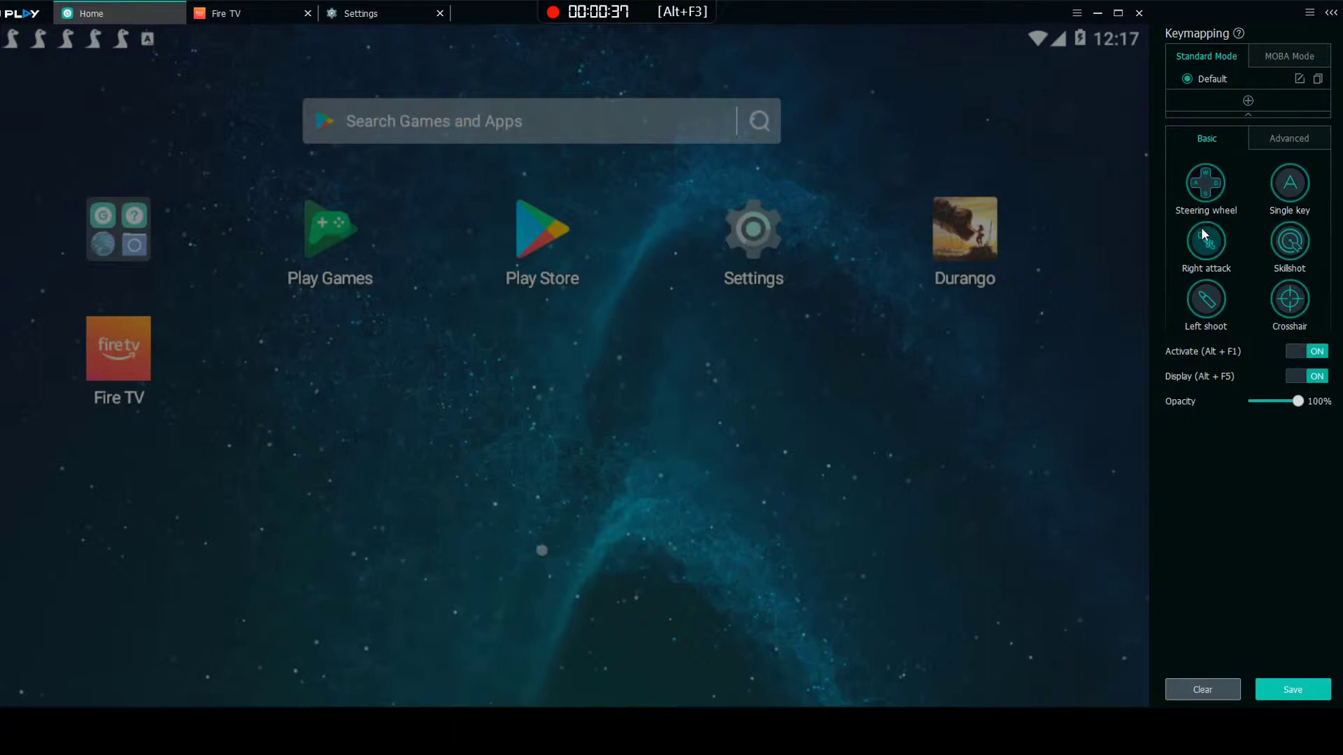
mouse_move(1195, 219)
left_mouse_down()
mouse_move(417, 355)
mouse_move(362, 426)
mouse_move(343, 397)
mouse_move(814, 394)
left_mouse_up()
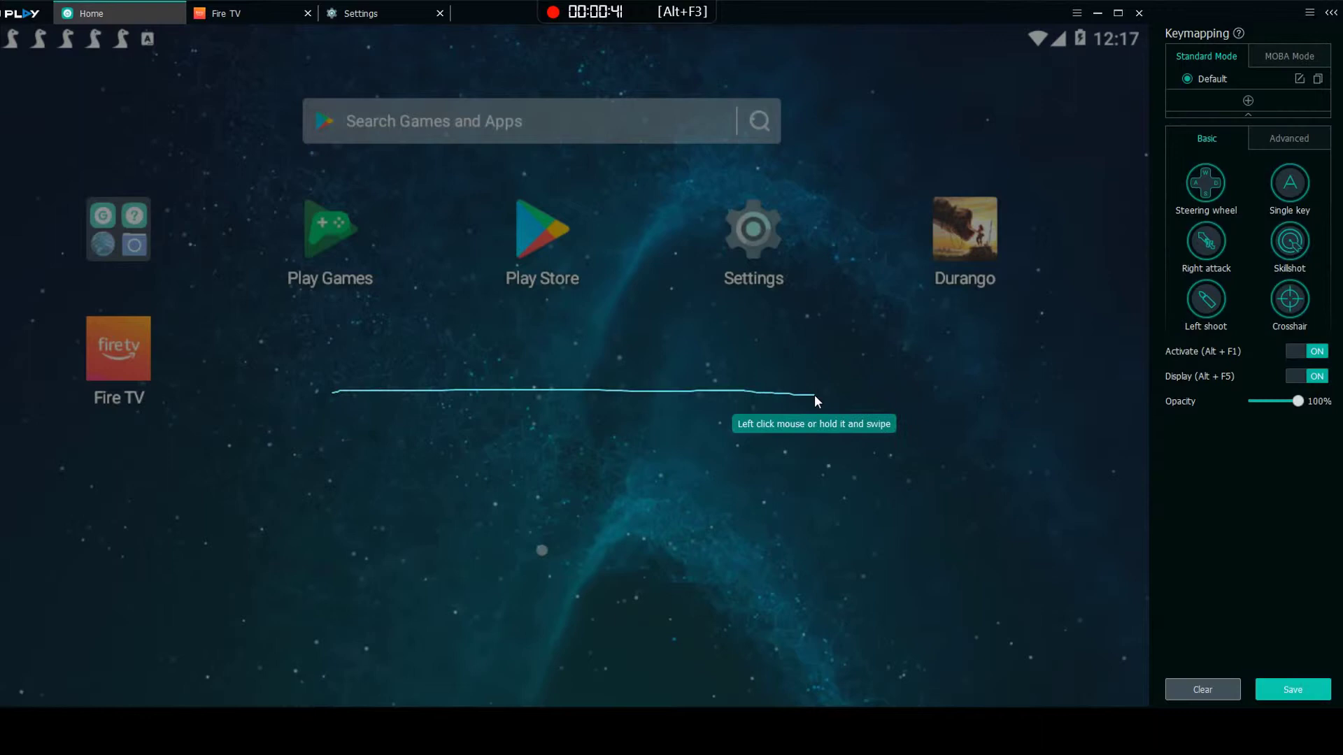
mouse_move(822, 487)
left_mouse_down()
mouse_move(620, 495)
mouse_move(355, 479)
left_mouse_up()
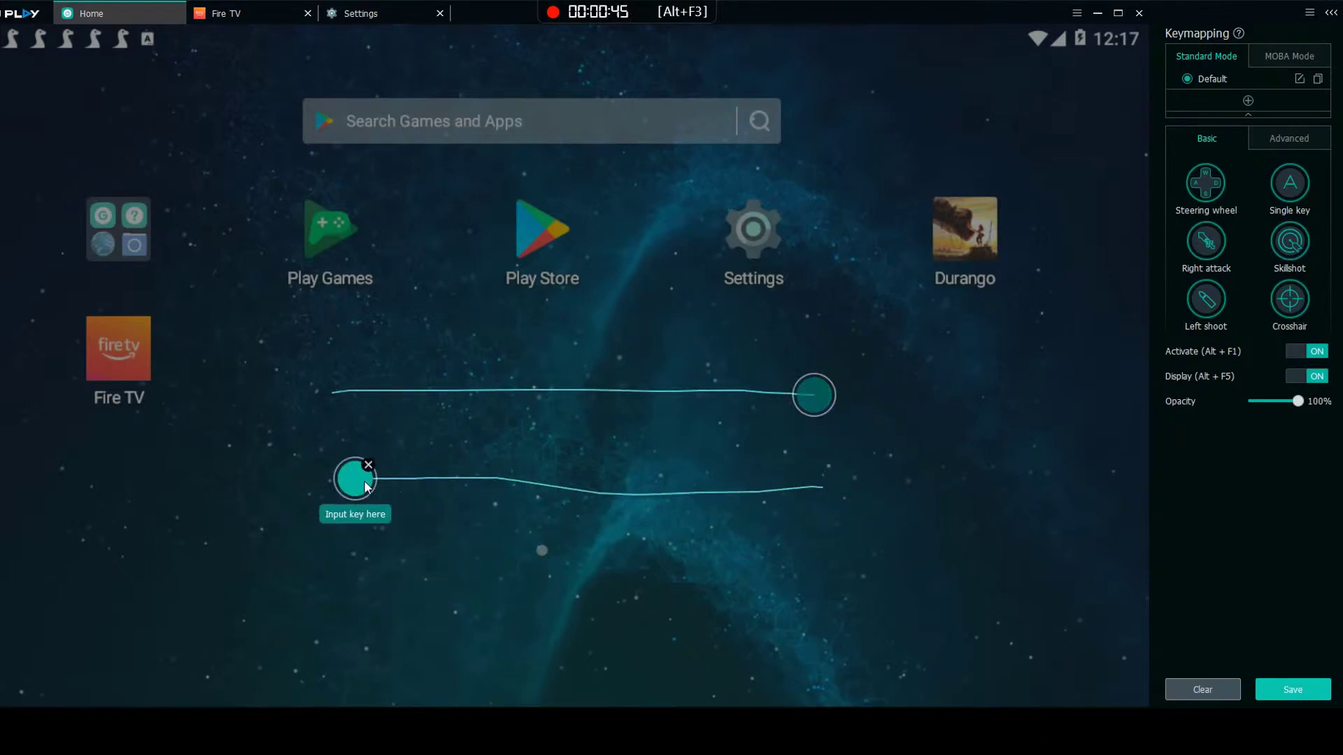
key("a")
key("w")
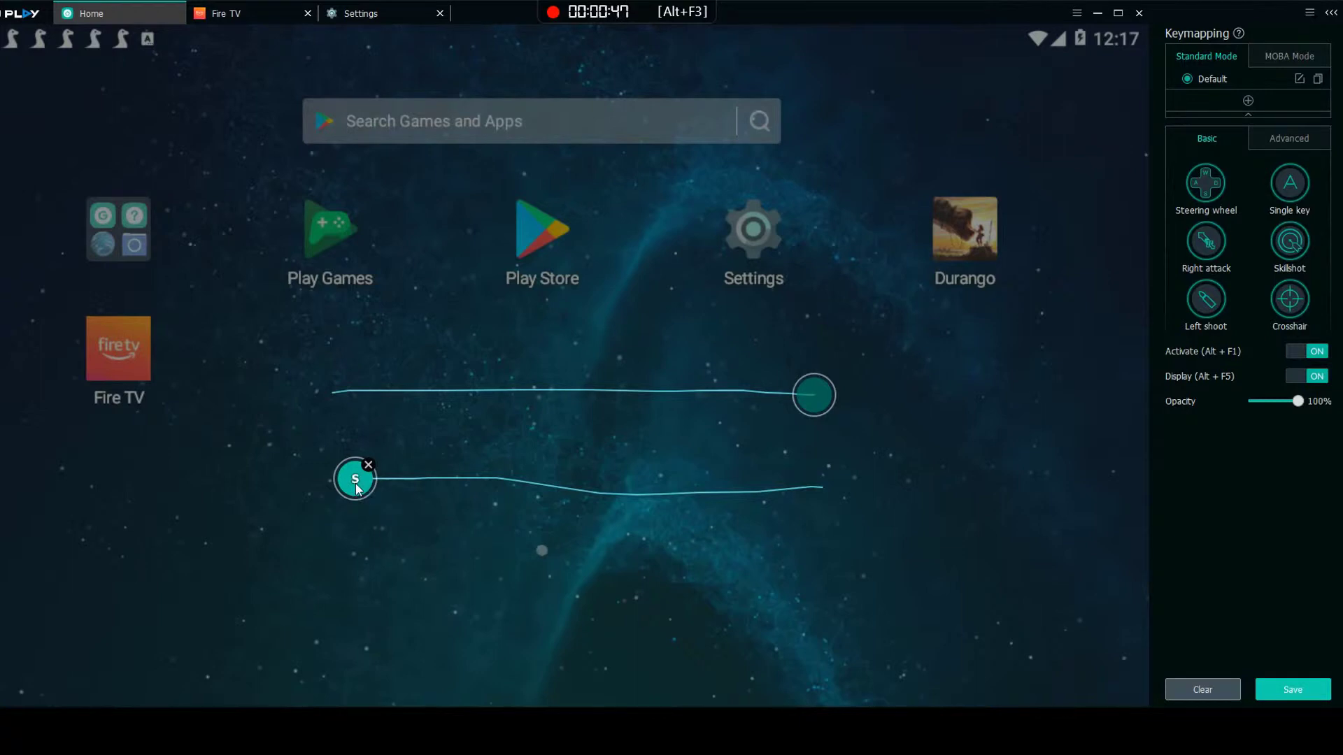
- Delete the extra key point, the W swipe and the remaining swipe key
left_click(529, 535)
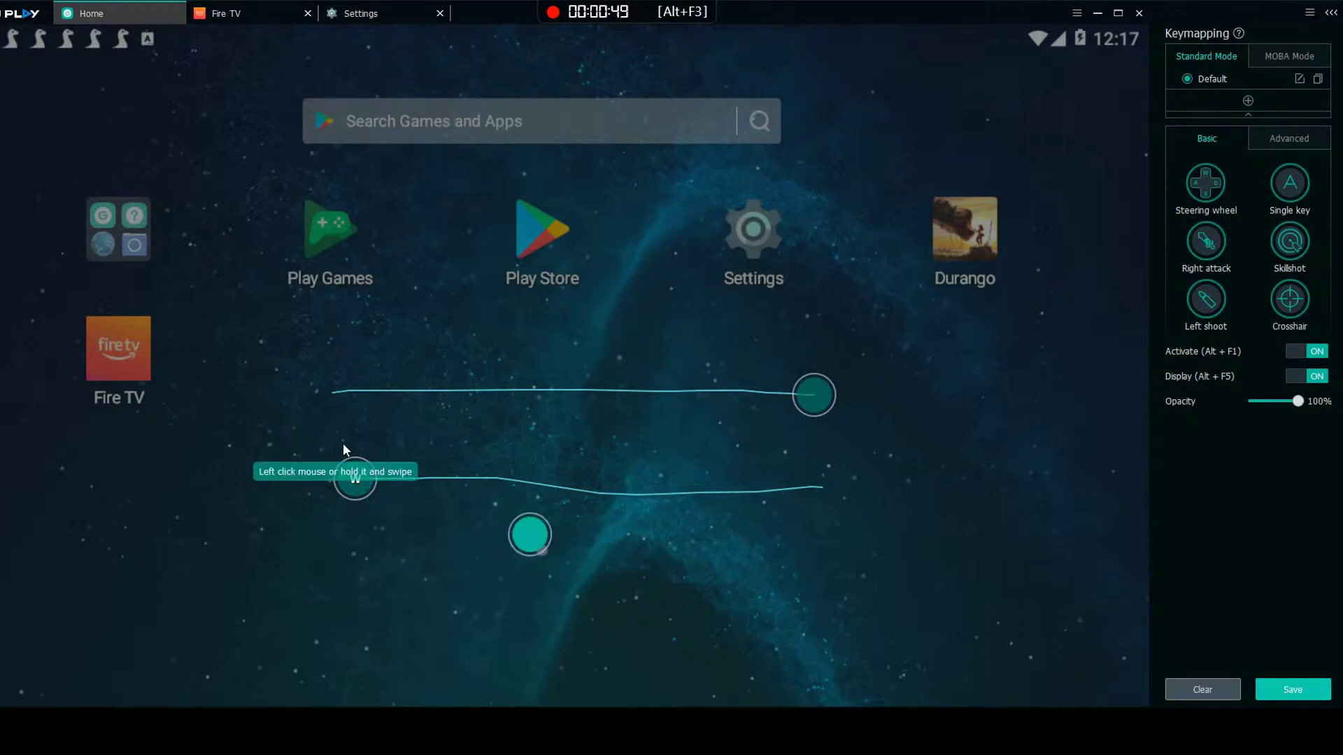
left_click(543, 520)
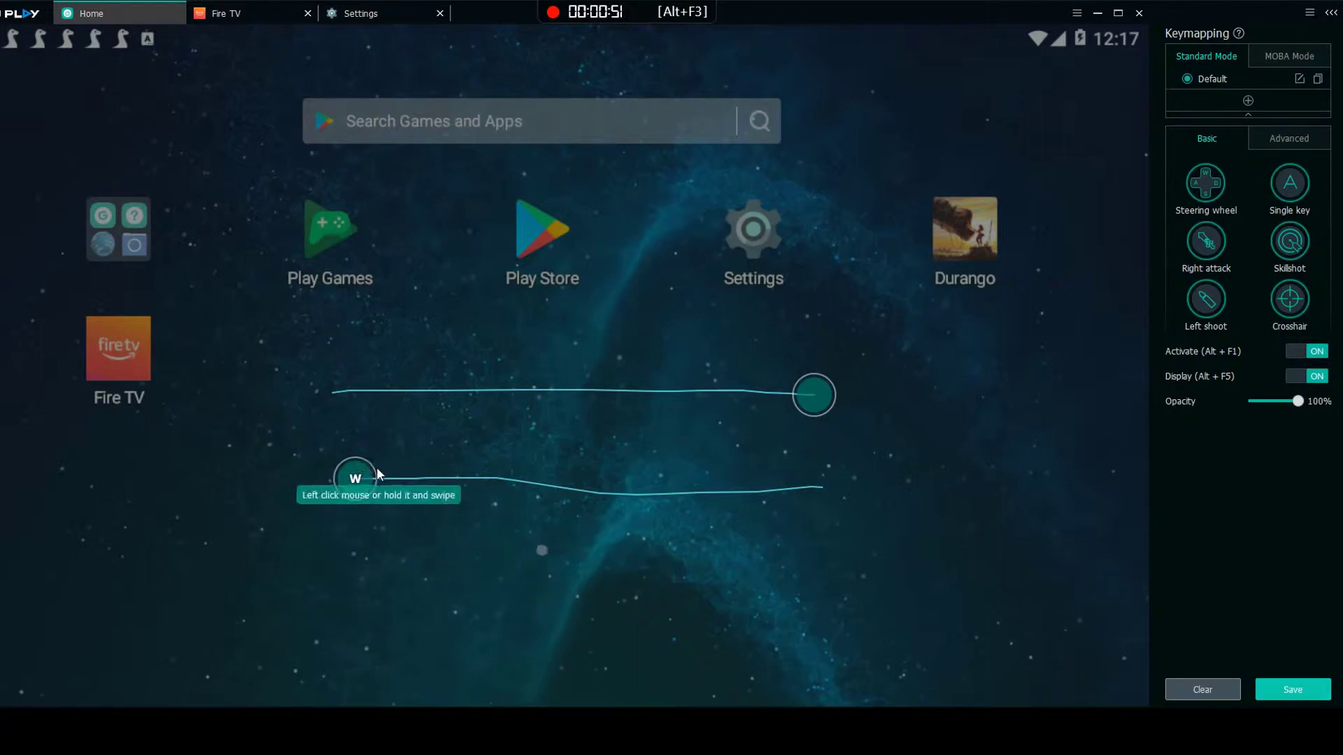
left_click(368, 465)
left_click(833, 389)
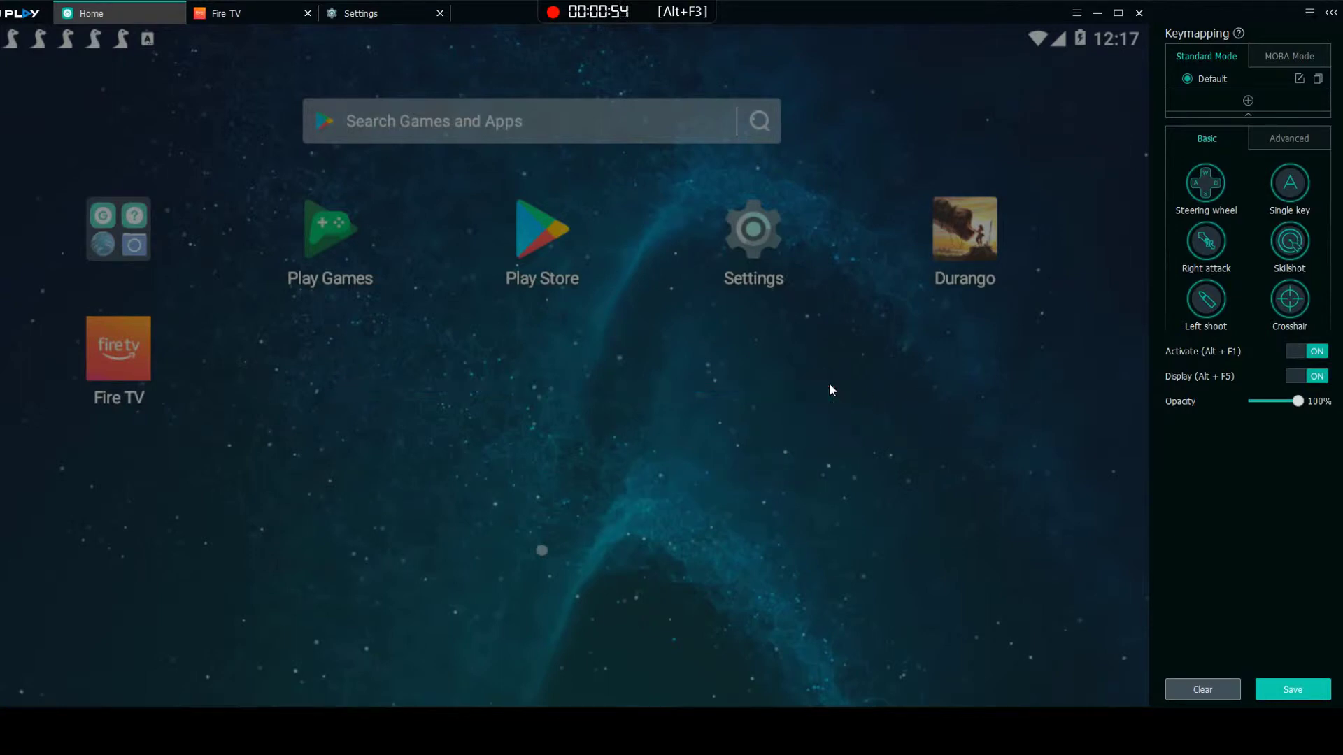
- Place and delete a WASD steering wheel, then show the Advanced keymapping tools
left_click_drag(1214, 209, 610, 463)
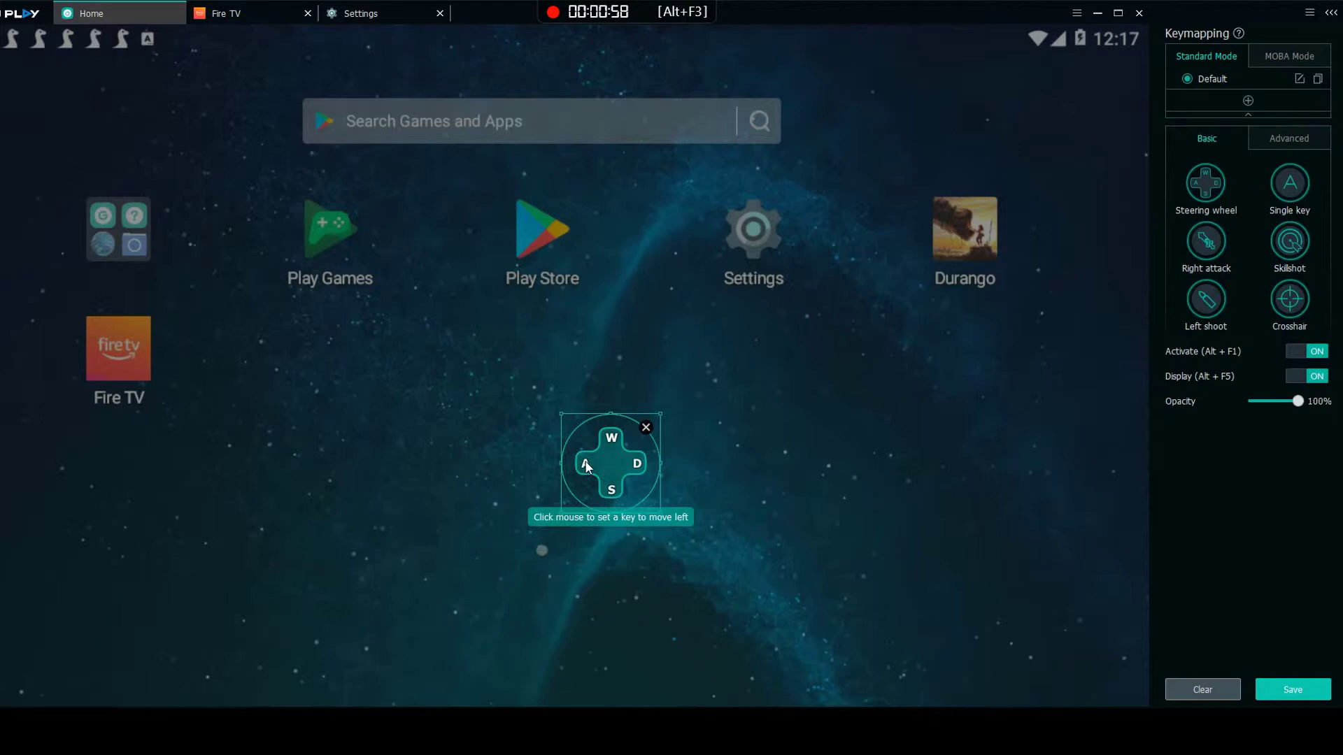
left_click(646, 428)
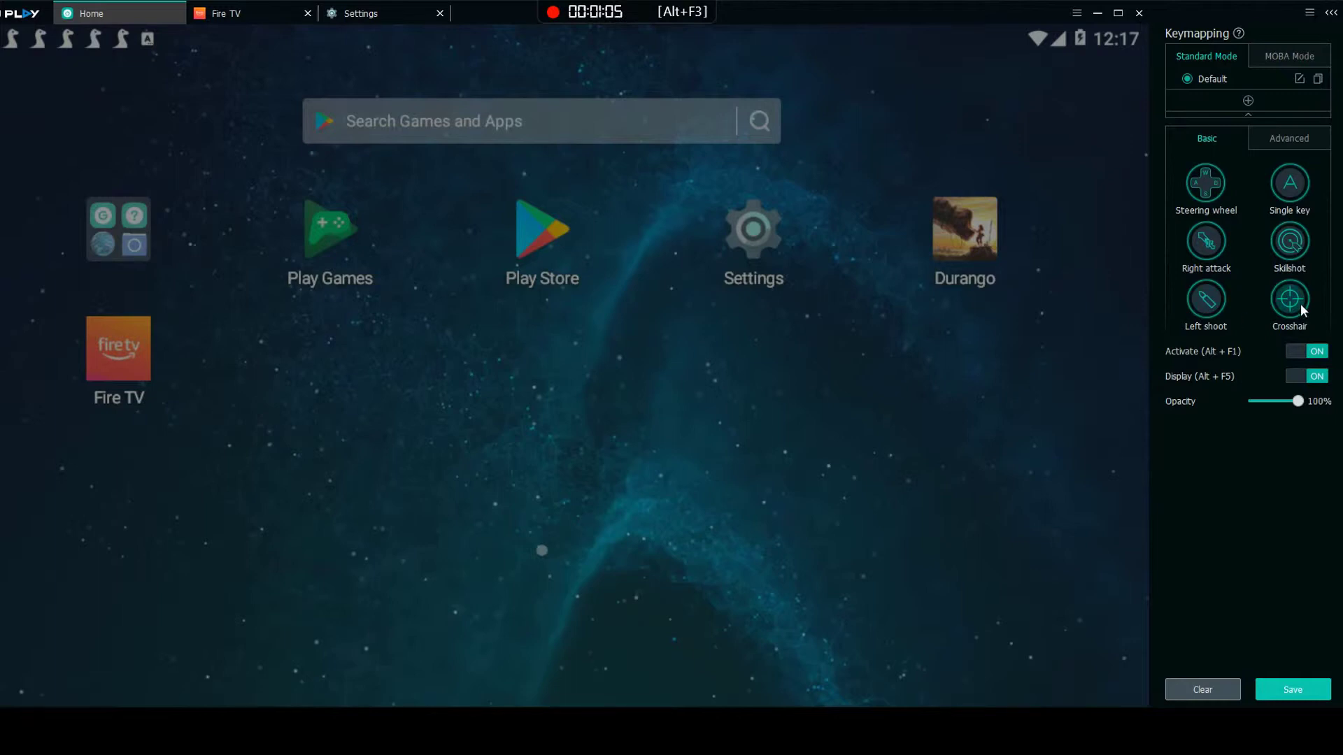
left_click(1289, 137)
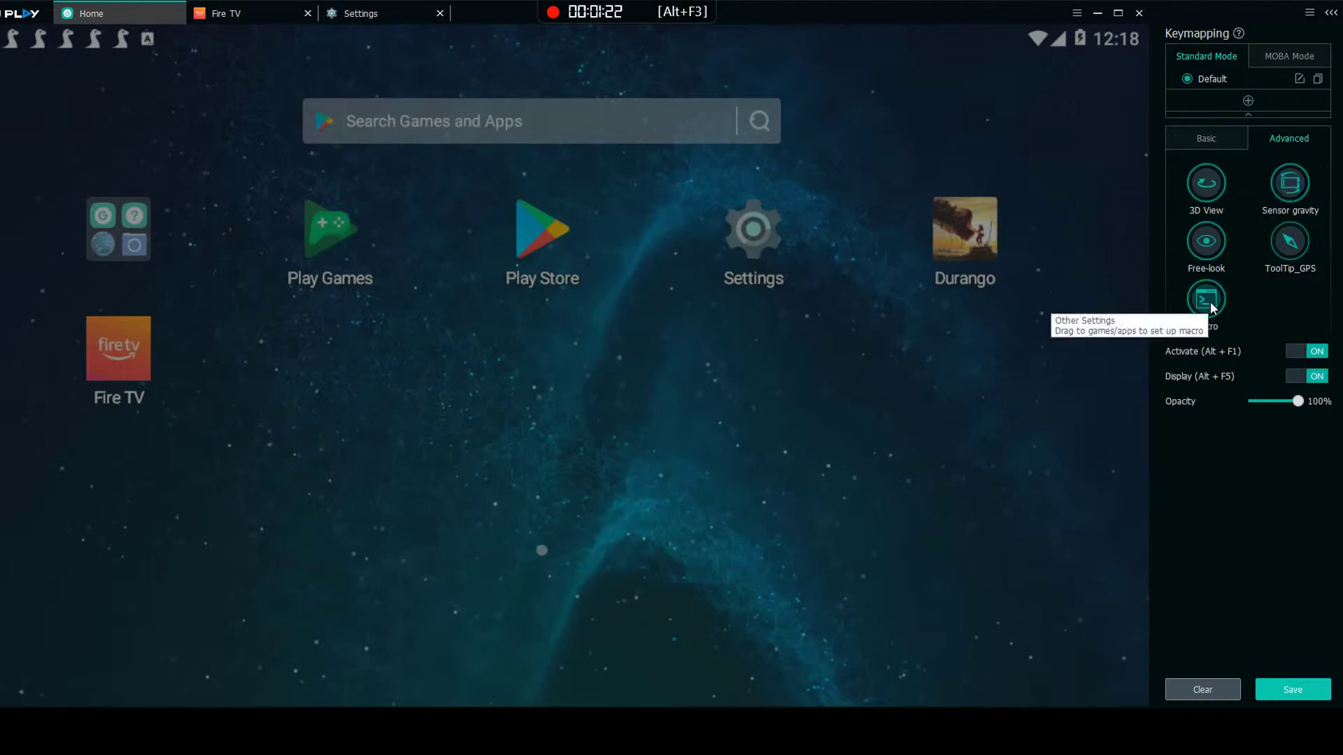
- Drop a macro key below the Settings icon and cancel its command editor without commands
left_click_drag(1212, 308, 780, 451)
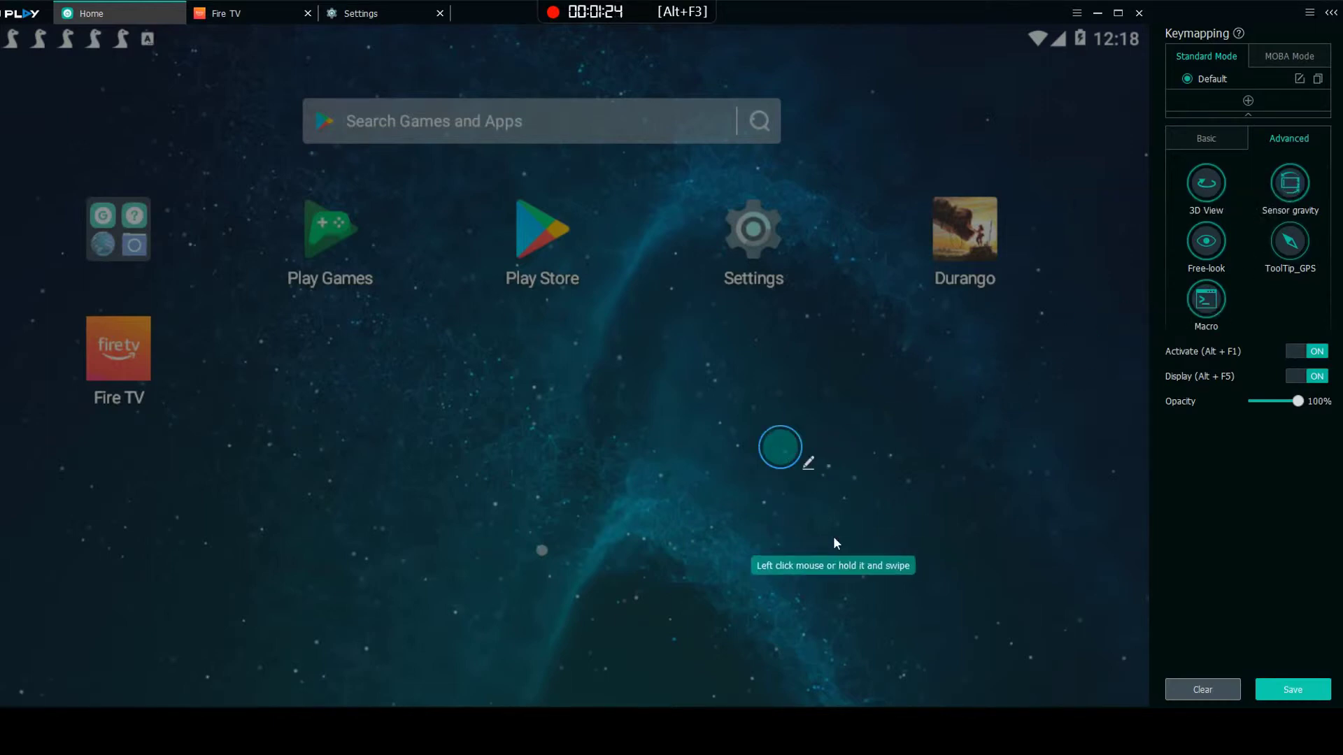
left_click(789, 462)
left_click(810, 463)
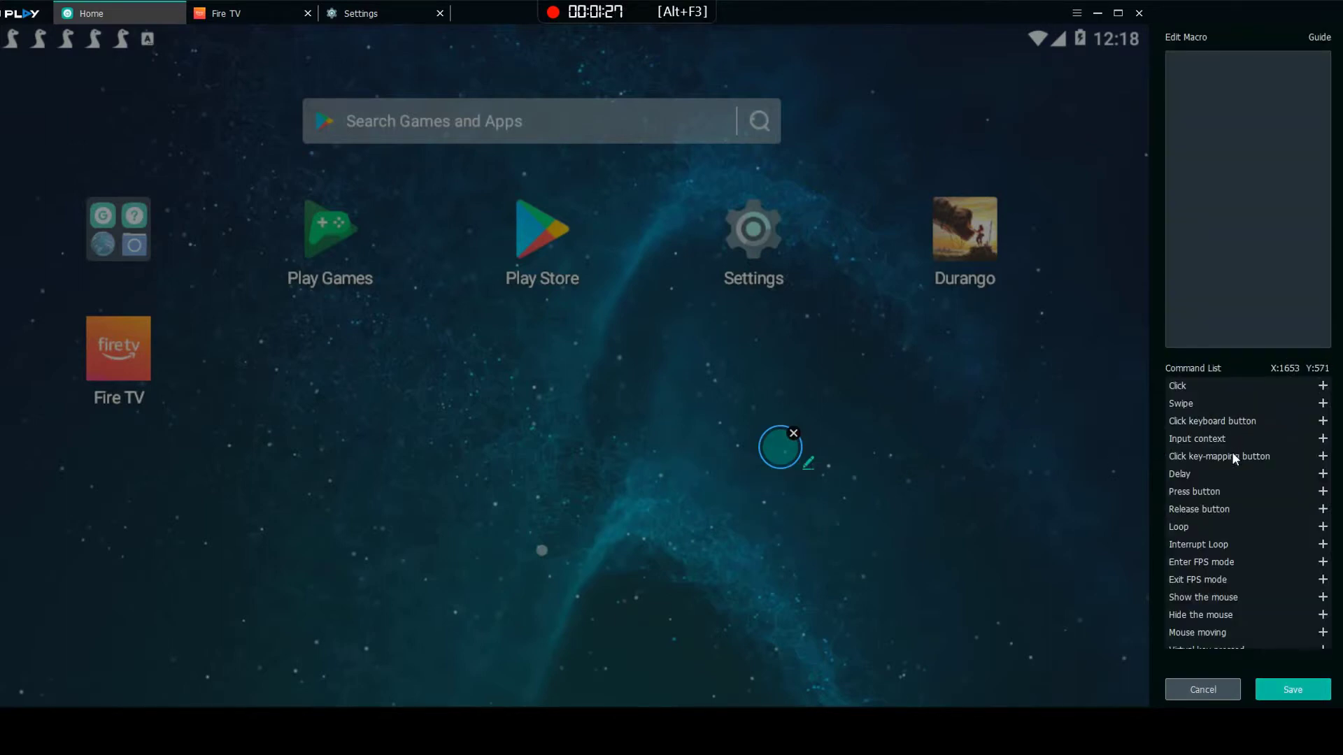
scroll(1252, 560, "down", 1)
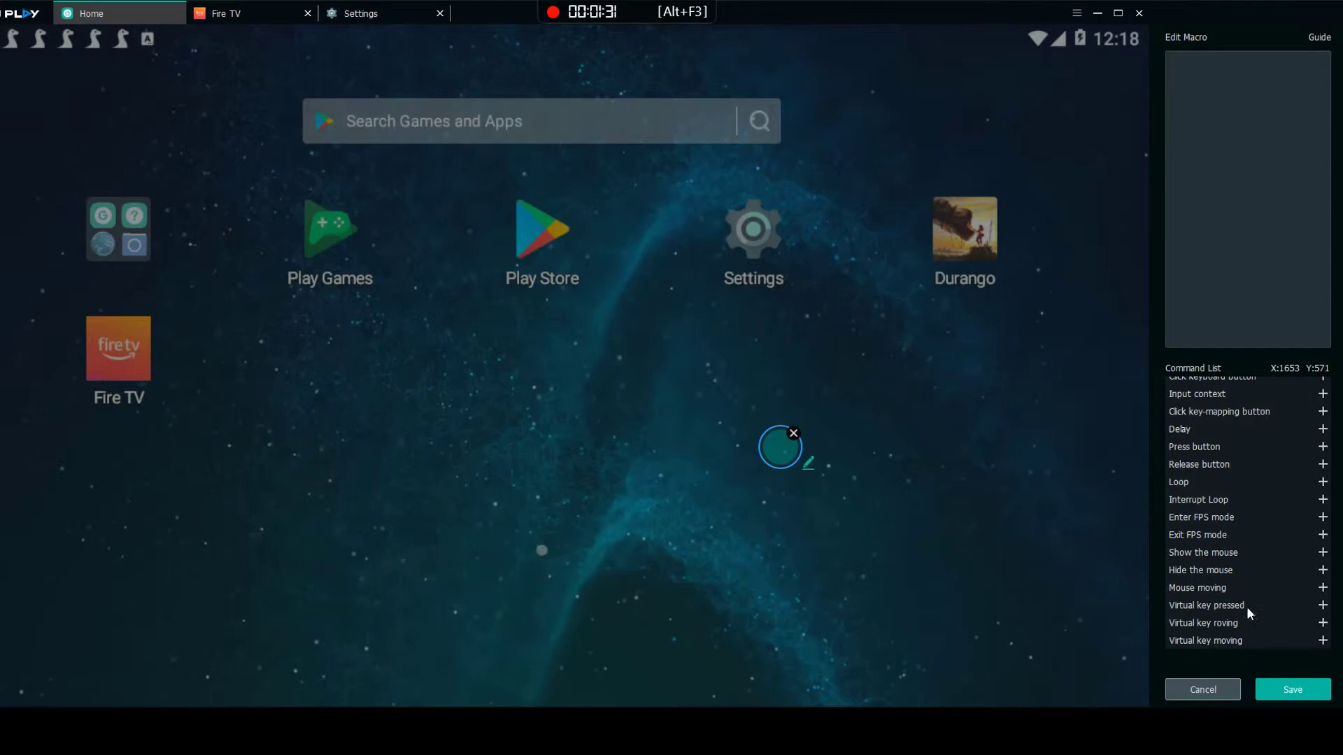
scroll(1252, 605, "up", 1)
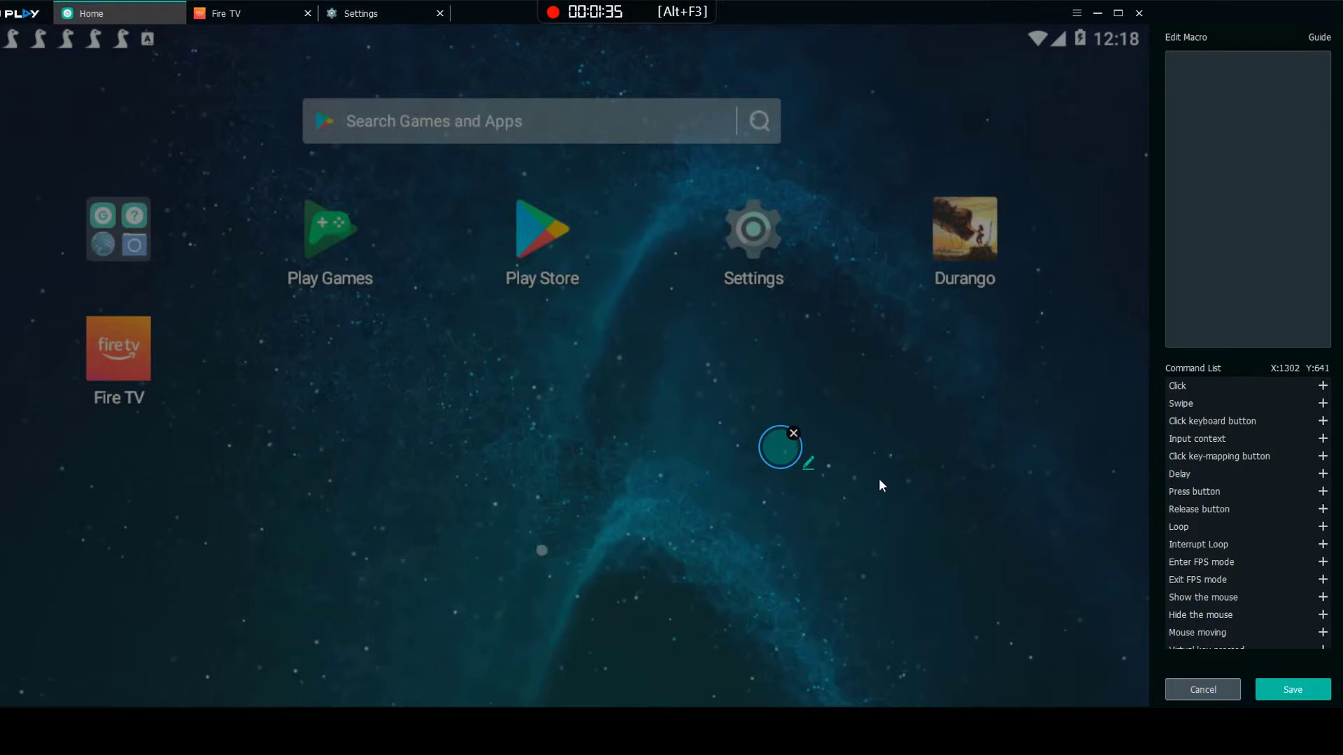
left_click(1191, 692)
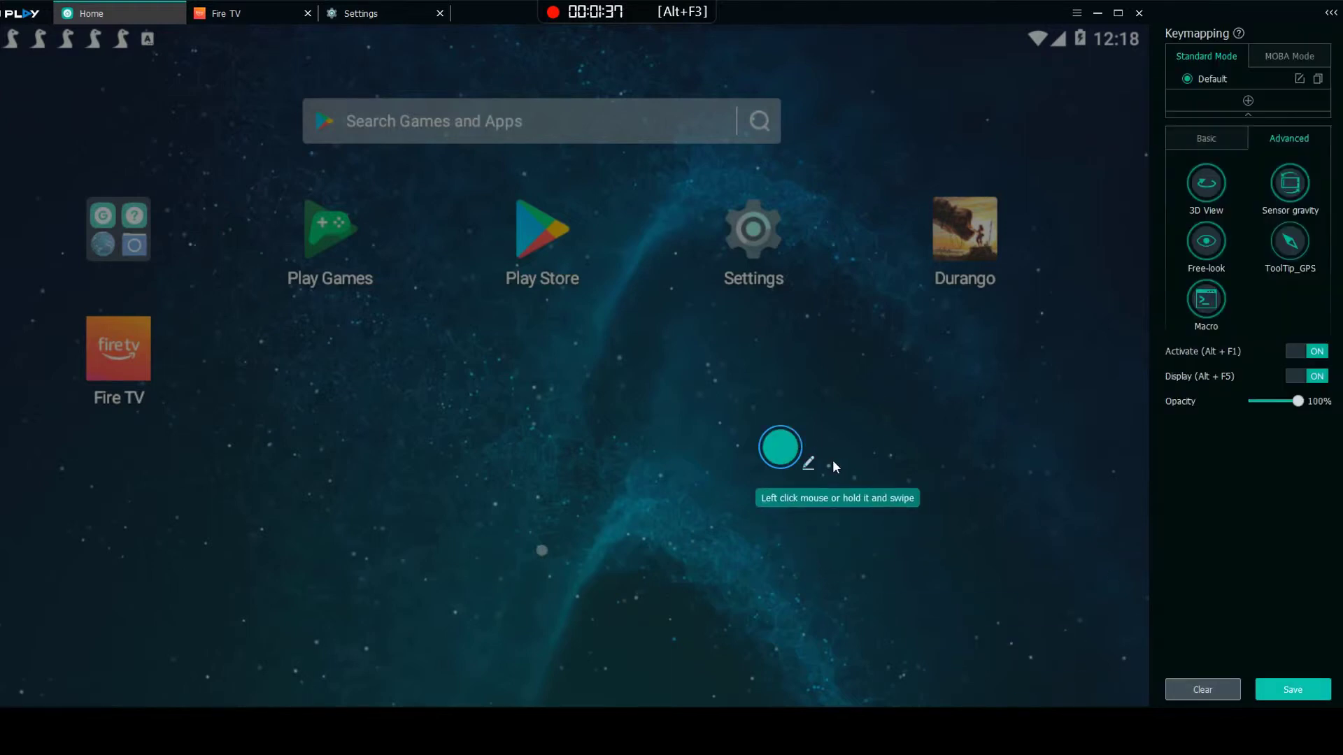
- Remove the macro key, switch to MOBA Mode and browse its basic and advanced tools
left_click(809, 462)
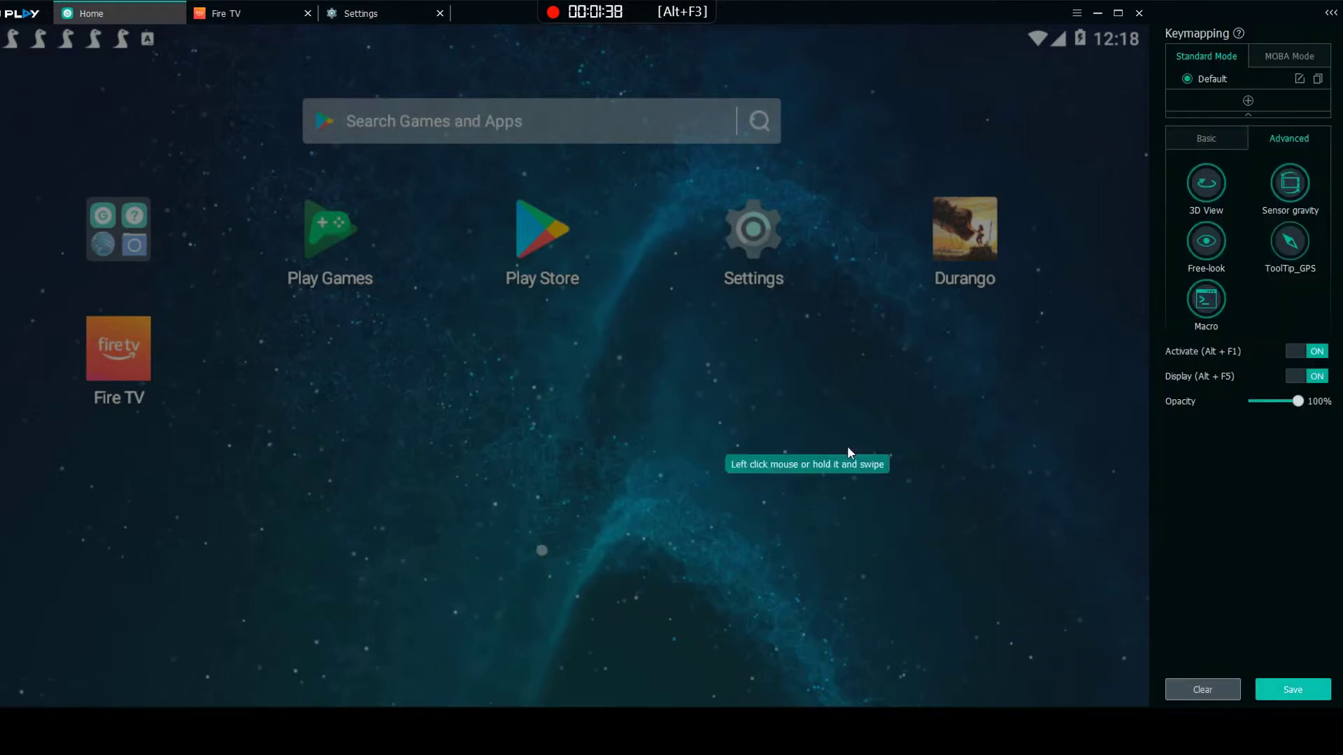
left_click(1203, 142)
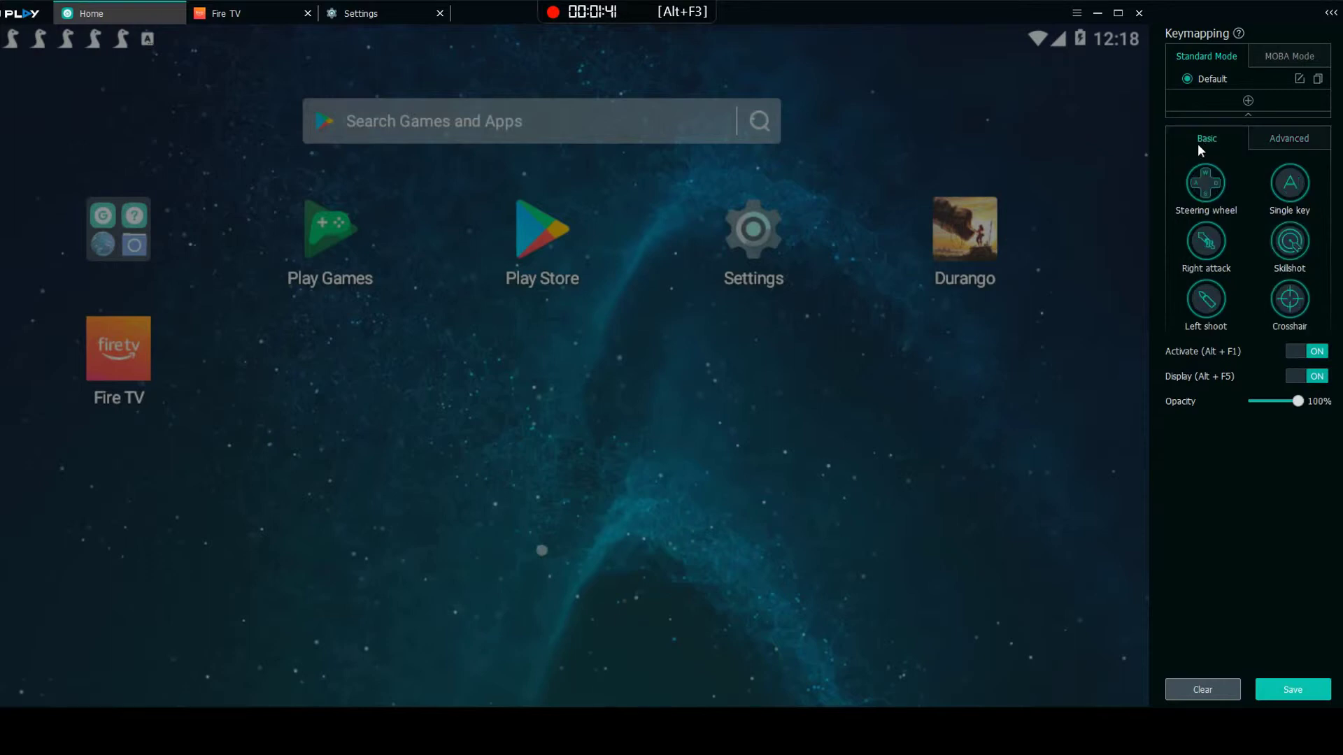
left_click(1289, 53)
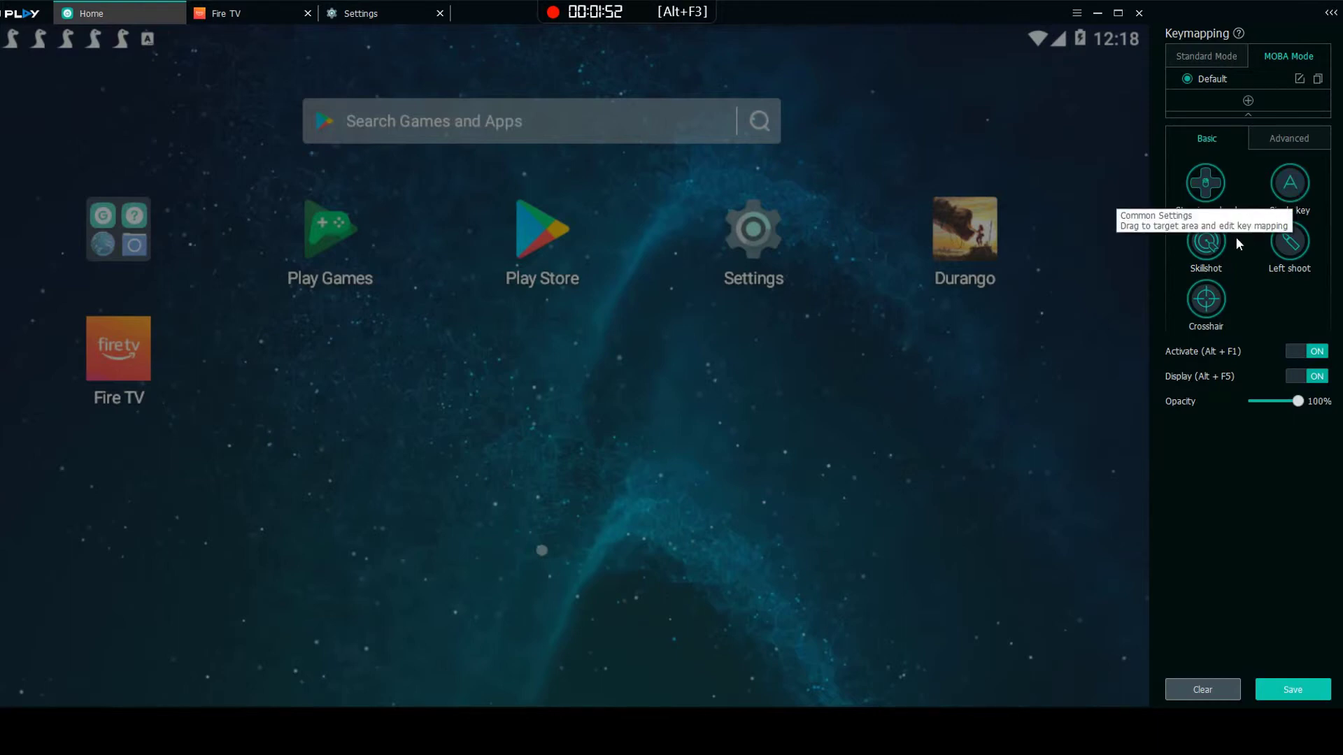
left_click(1299, 140)
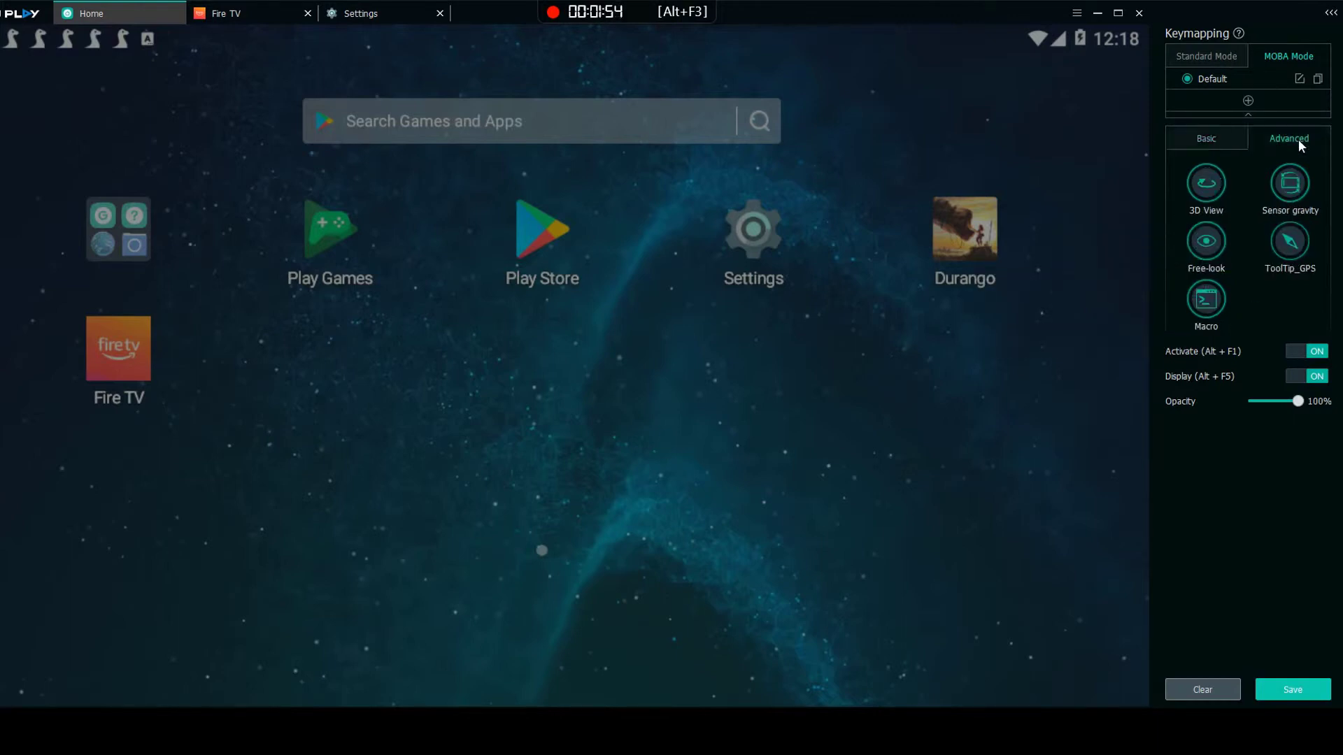
left_click(1228, 135)
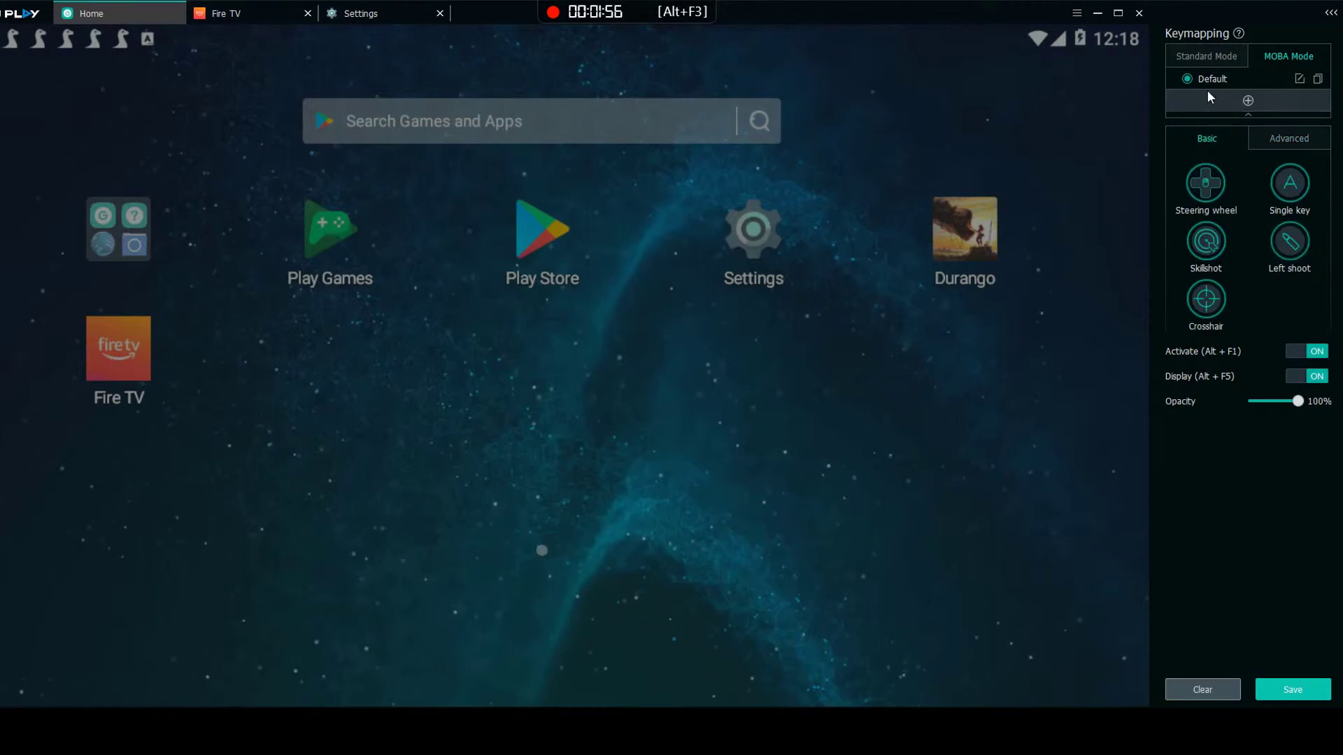
- Toggle between Standard and MOBA modes and place a steering wheel in the MOBA layout
left_click(1224, 54)
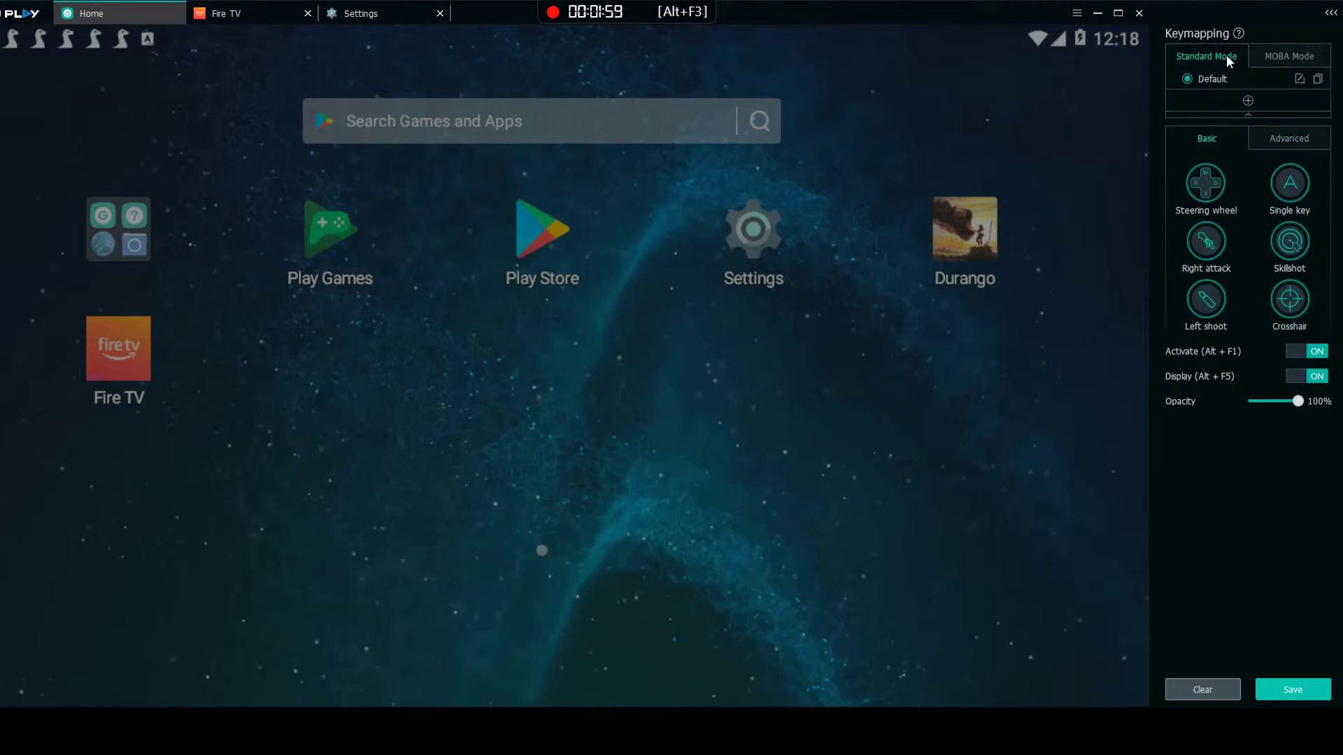
left_click(1279, 55)
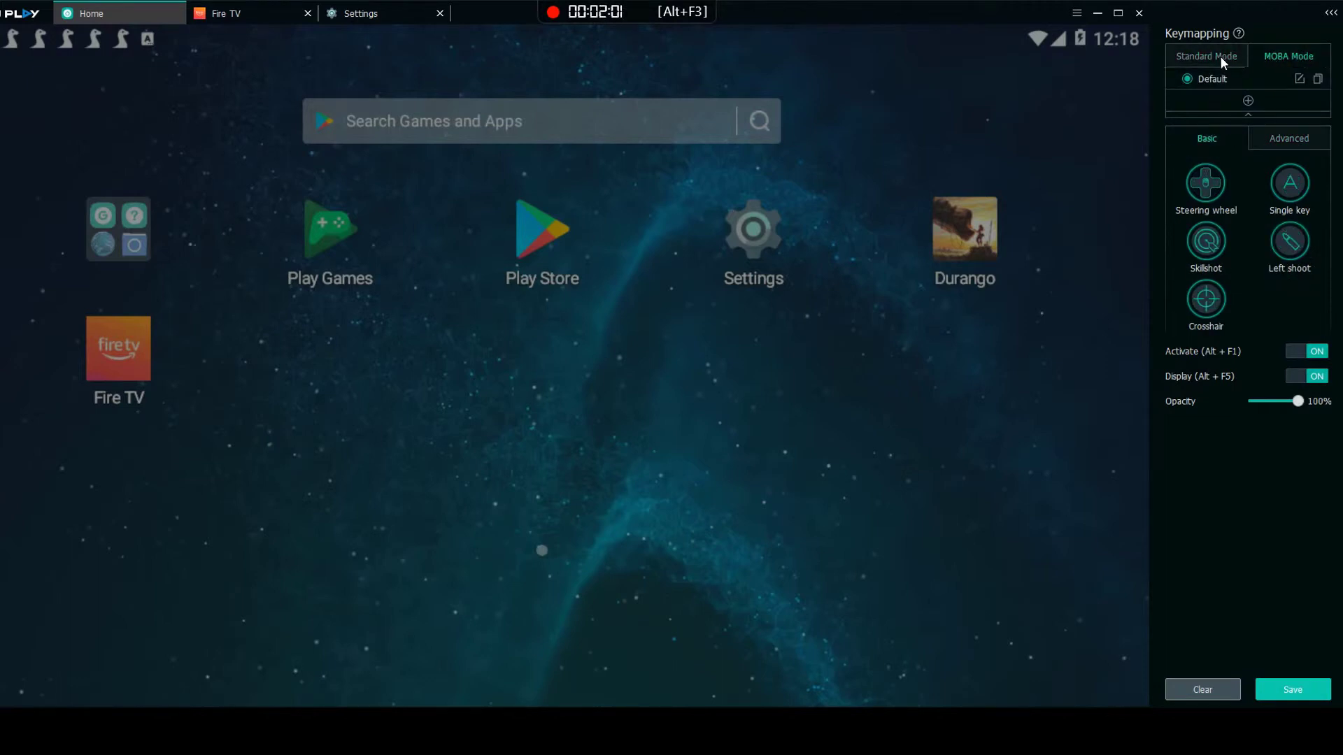
left_click(1218, 56)
left_click_drag(1206, 183, 492, 435)
left_click(1299, 49)
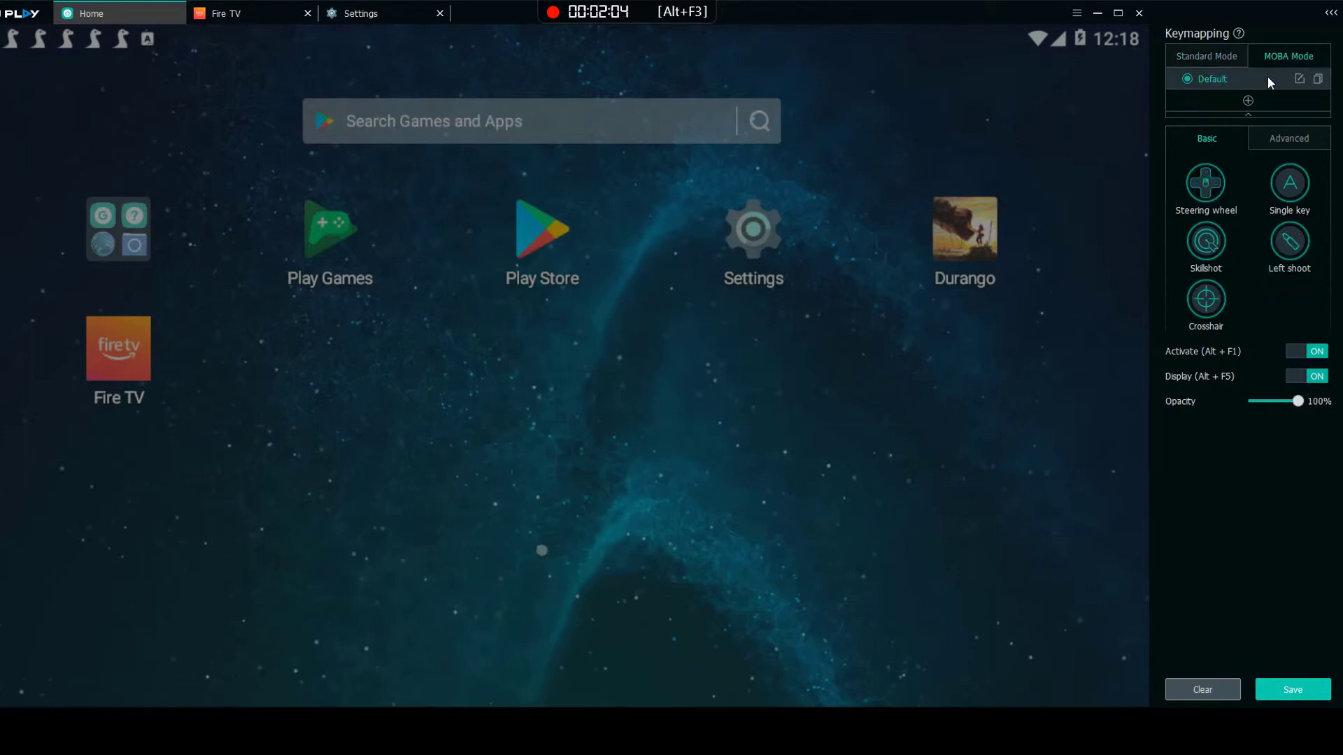
left_click_drag(1201, 183, 521, 456)
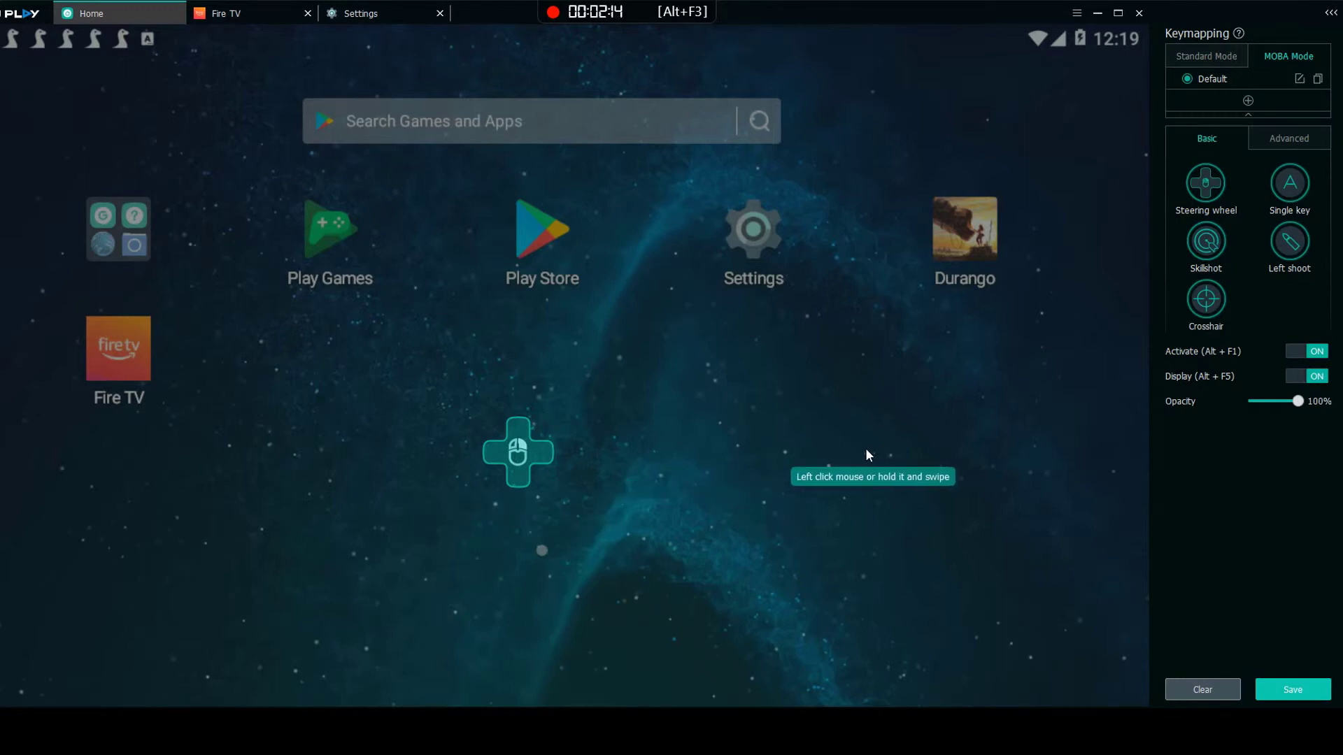
- Delete the placed steering wheel and switch the keymapping back to Standard Mode
left_click(550, 419)
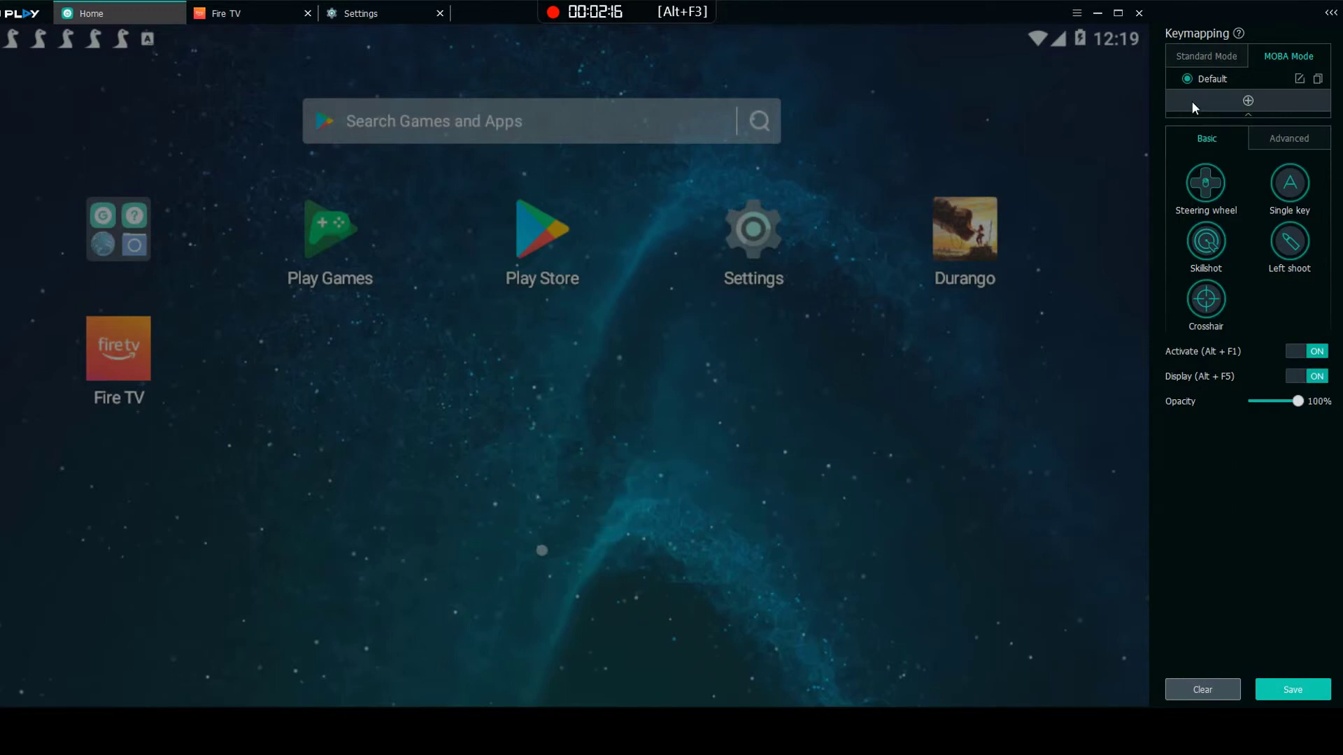
left_click(1289, 138)
left_click(1193, 135)
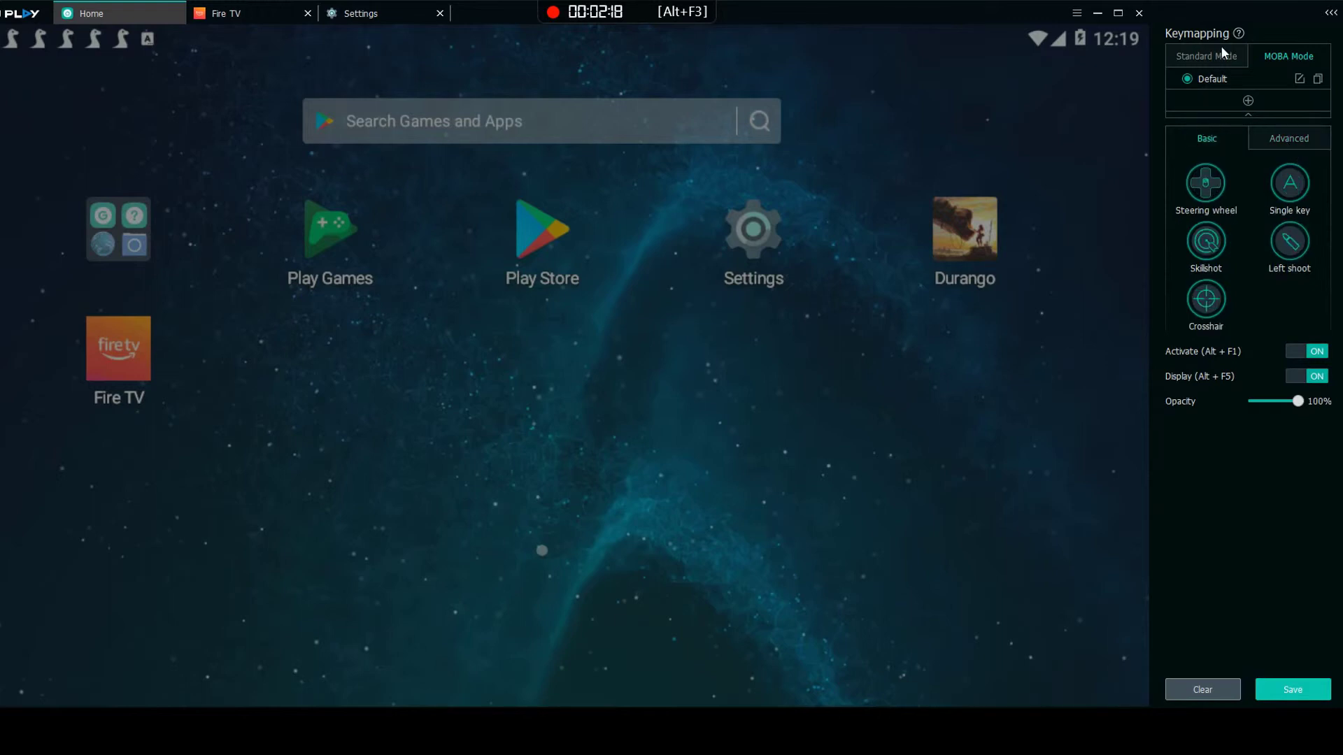
left_click(1210, 59)
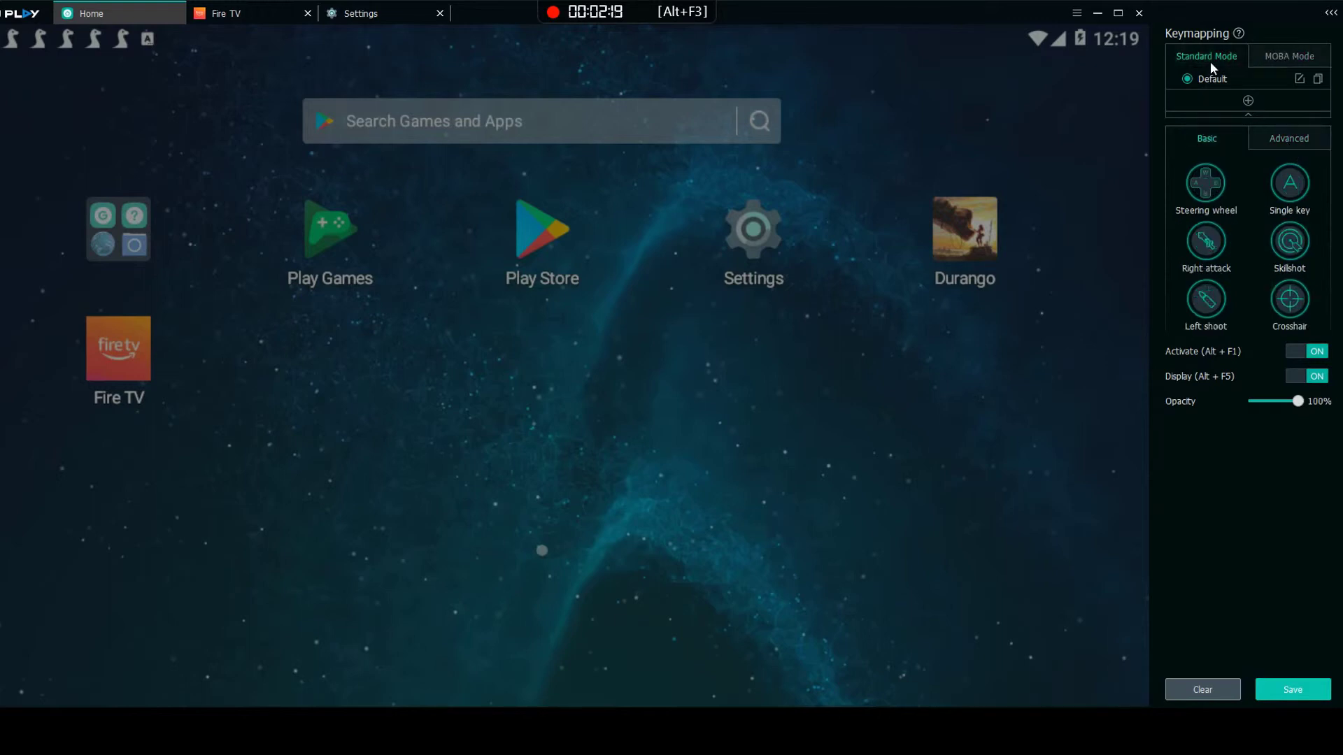
- Add a new profile, rename it 'save1', and reselect the Default profile
left_click(1248, 100)
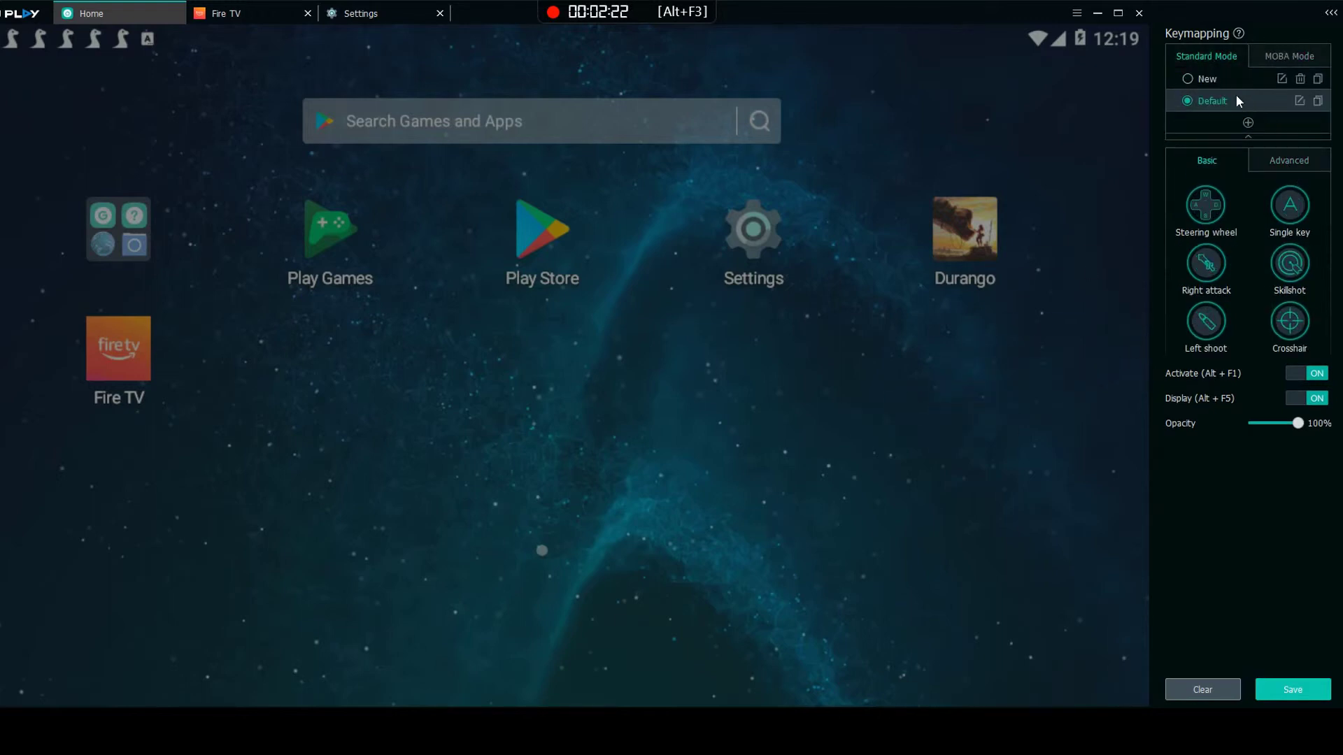
left_click(1207, 79)
left_click(1301, 78)
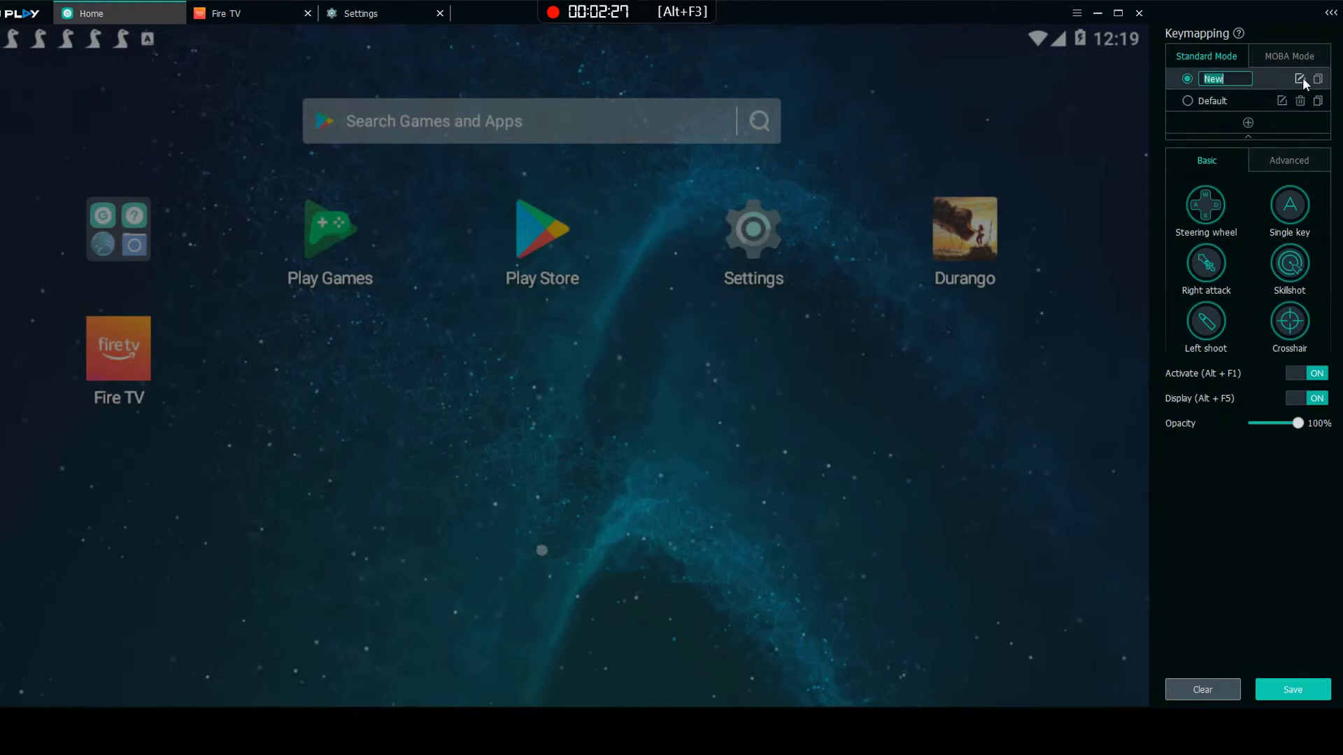
type("save1")
key("Return")
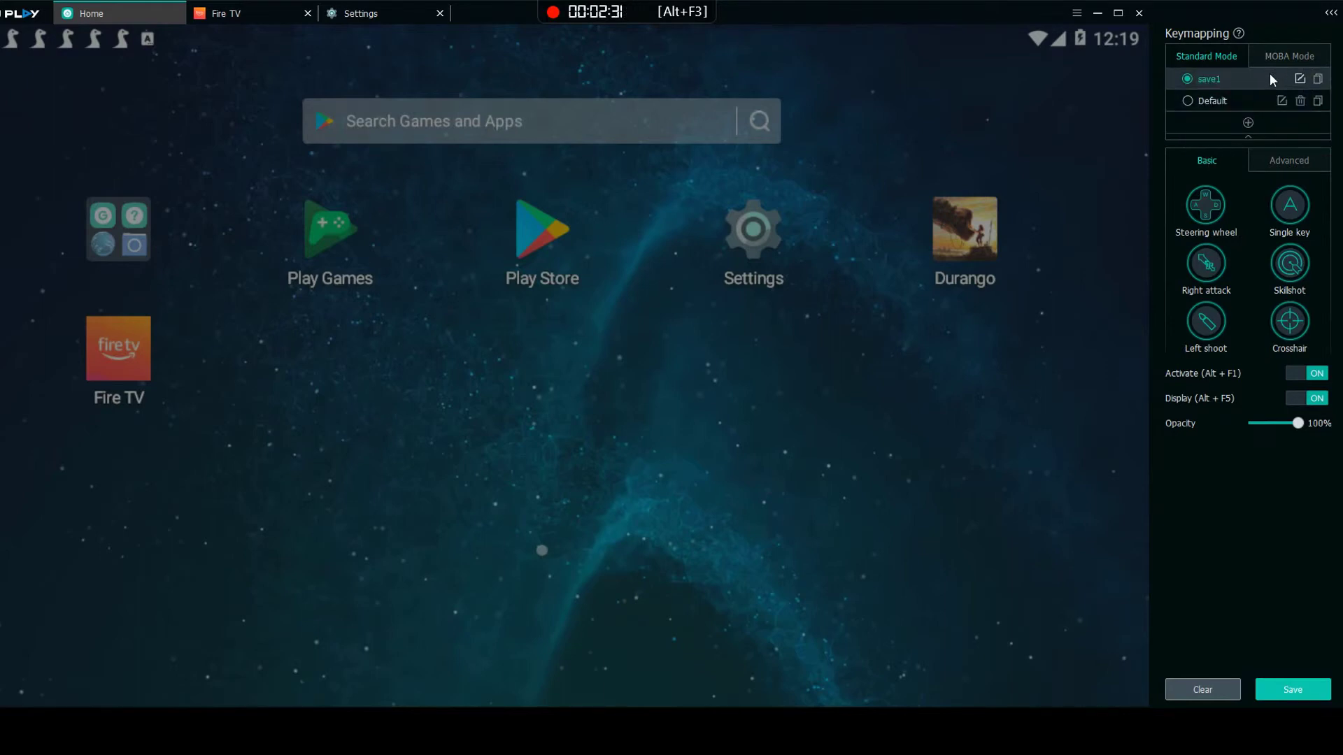
left_click(1231, 100)
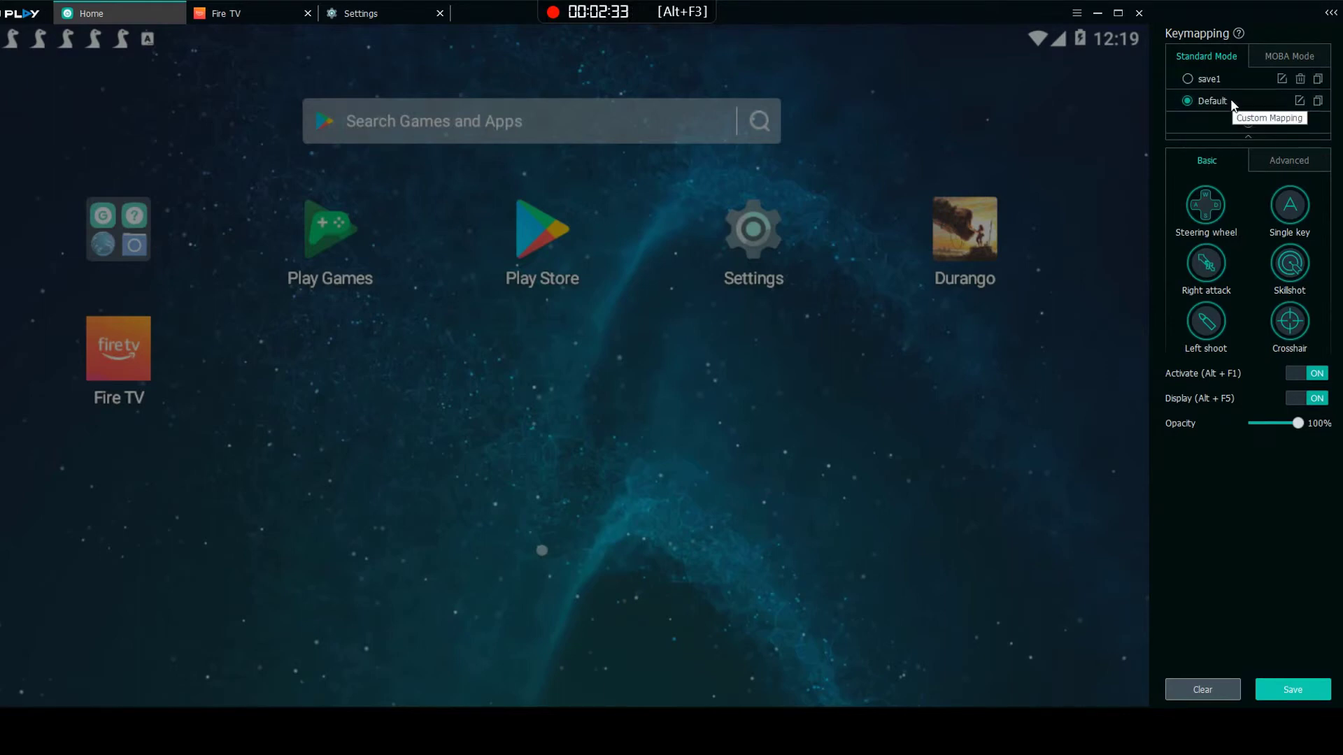
left_click(1269, 216)
left_click_drag(375, 559, 411, 386)
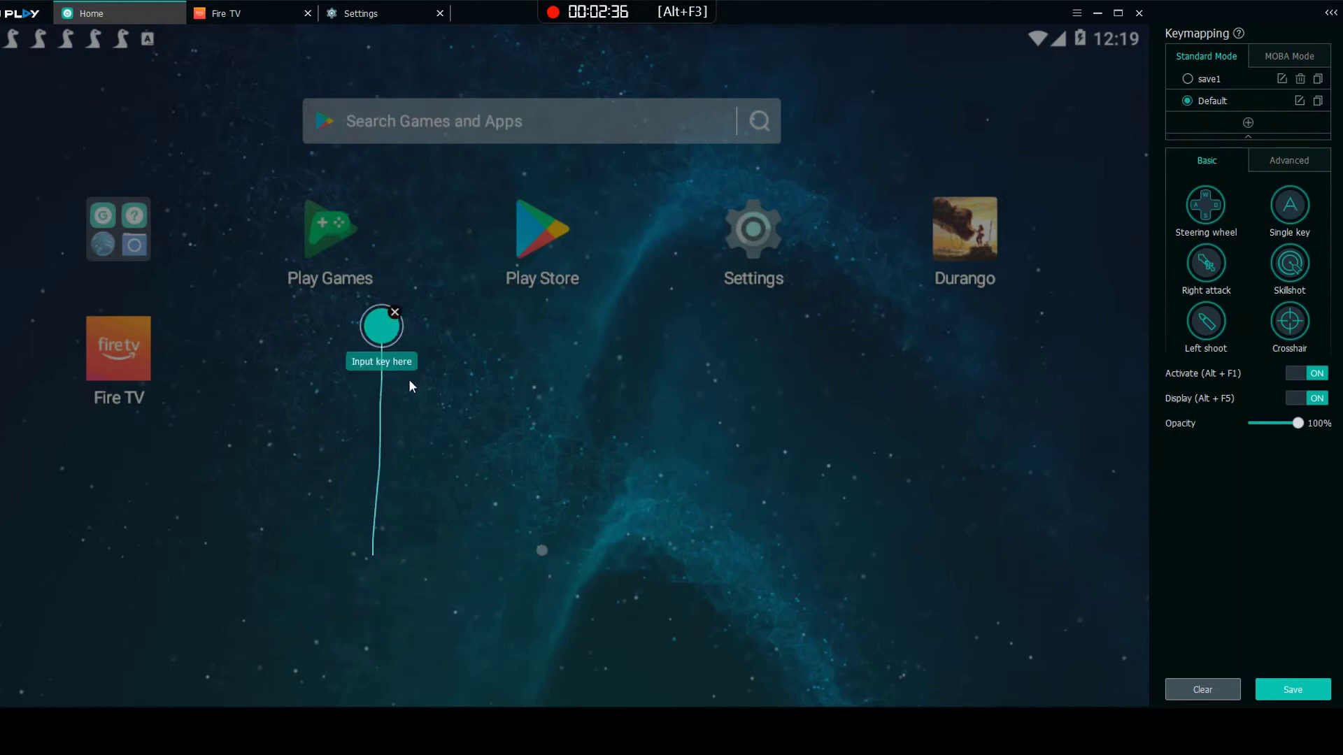
left_click_drag(559, 570, 542, 329)
left_click_drag(696, 563, 717, 313)
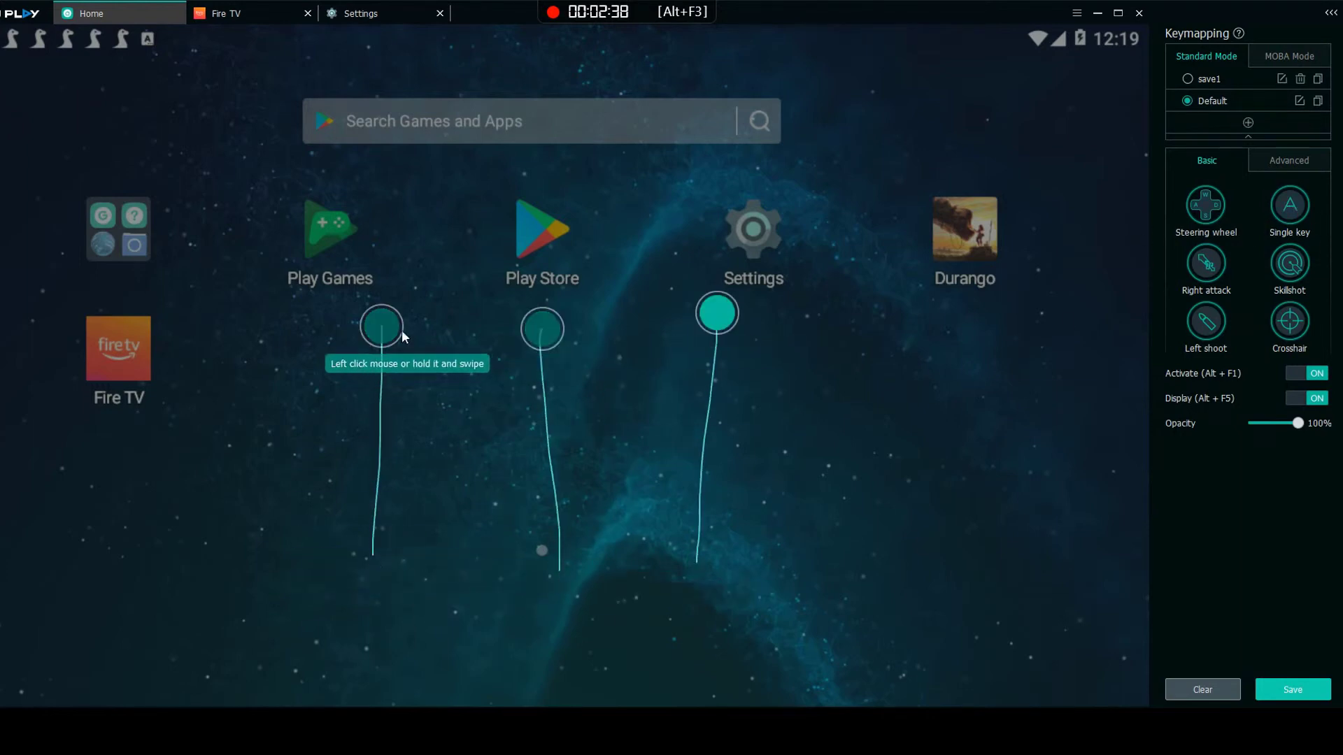
left_click(399, 334)
type("1")
left_click(545, 334)
type("2")
left_click(718, 323)
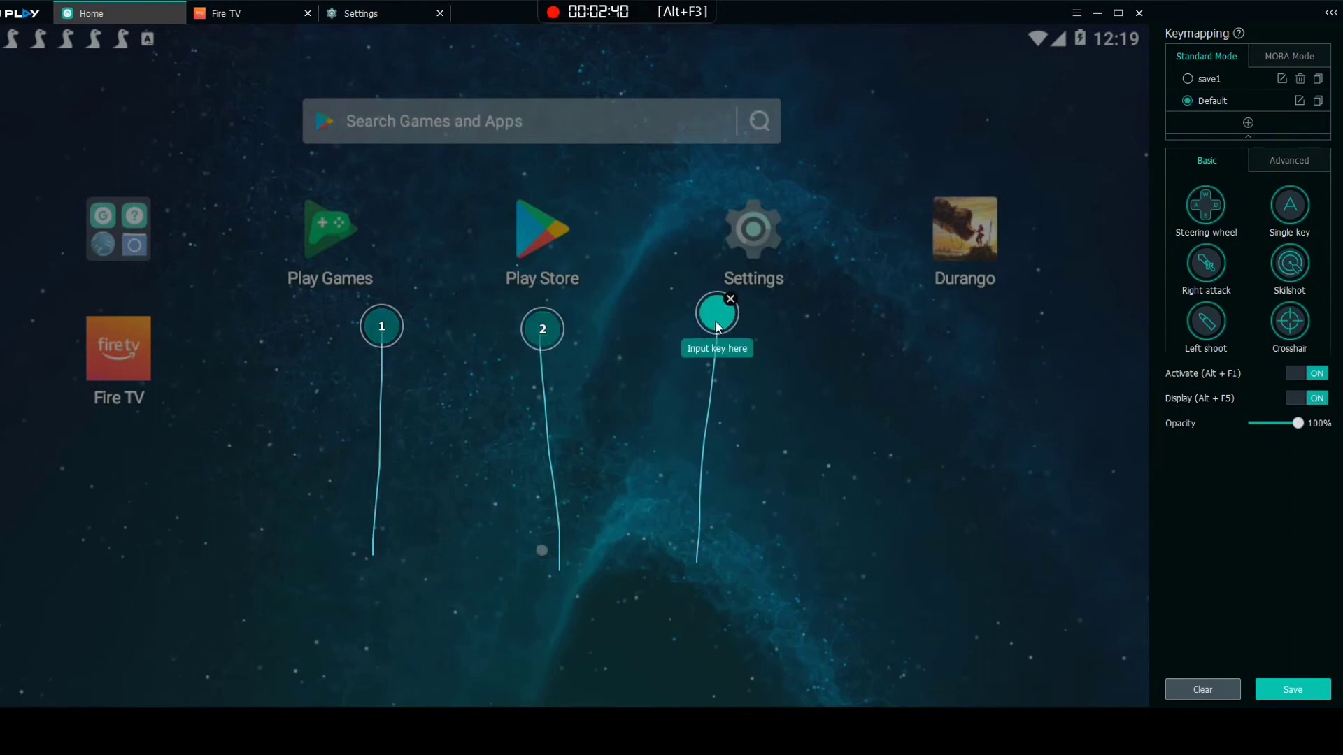
type("3")
left_click(811, 513)
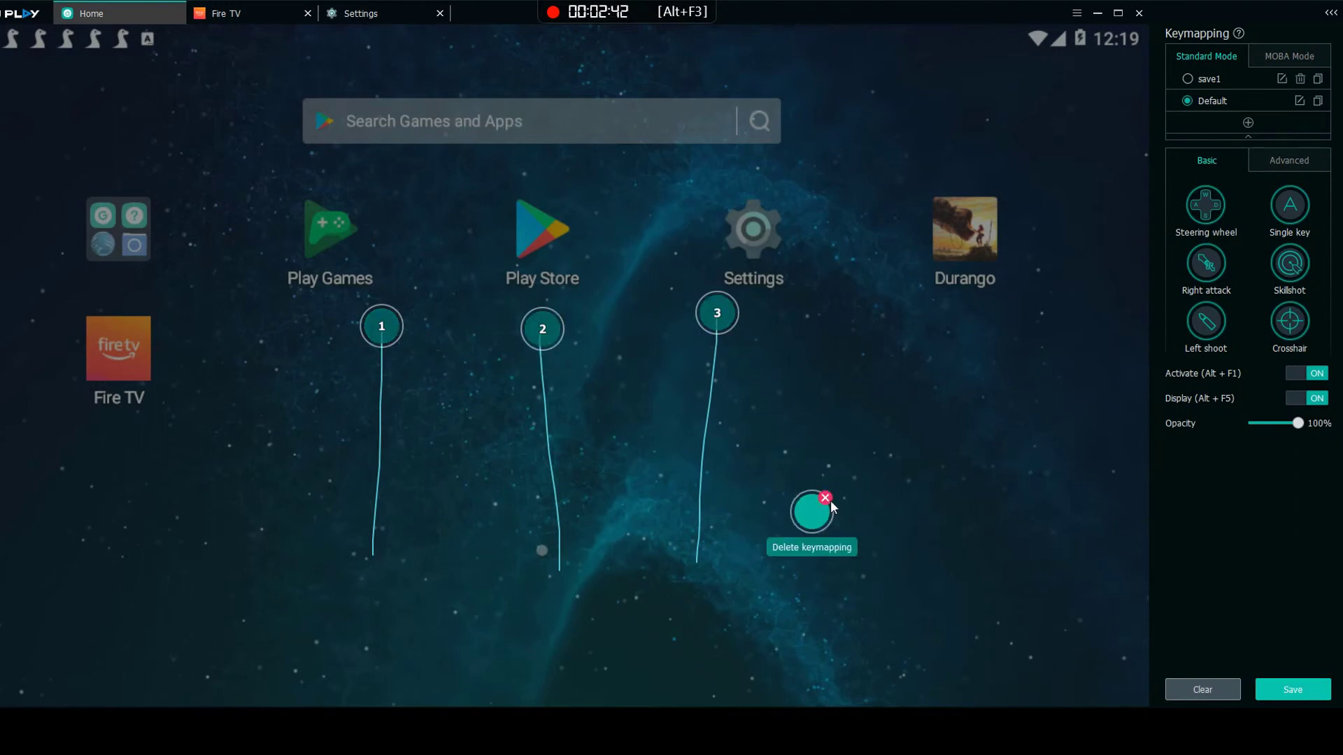
left_click(826, 498)
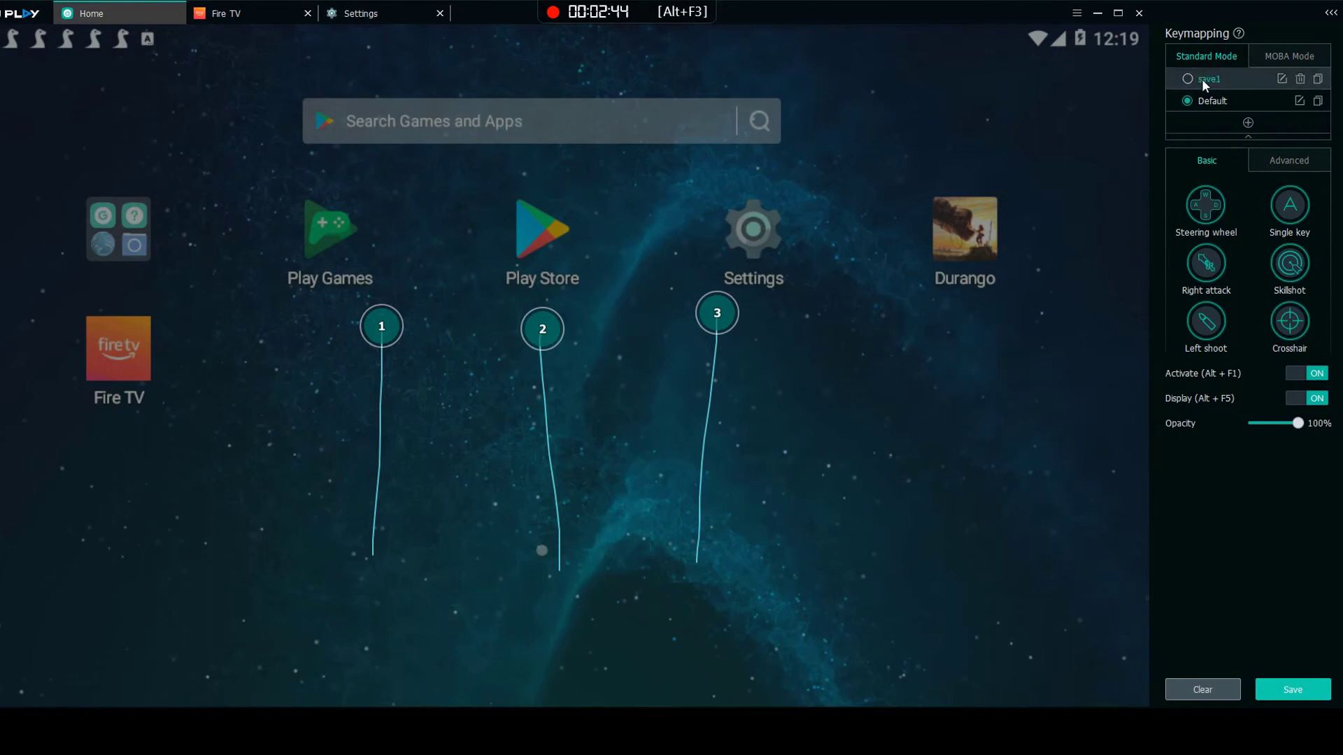
left_click(1235, 77)
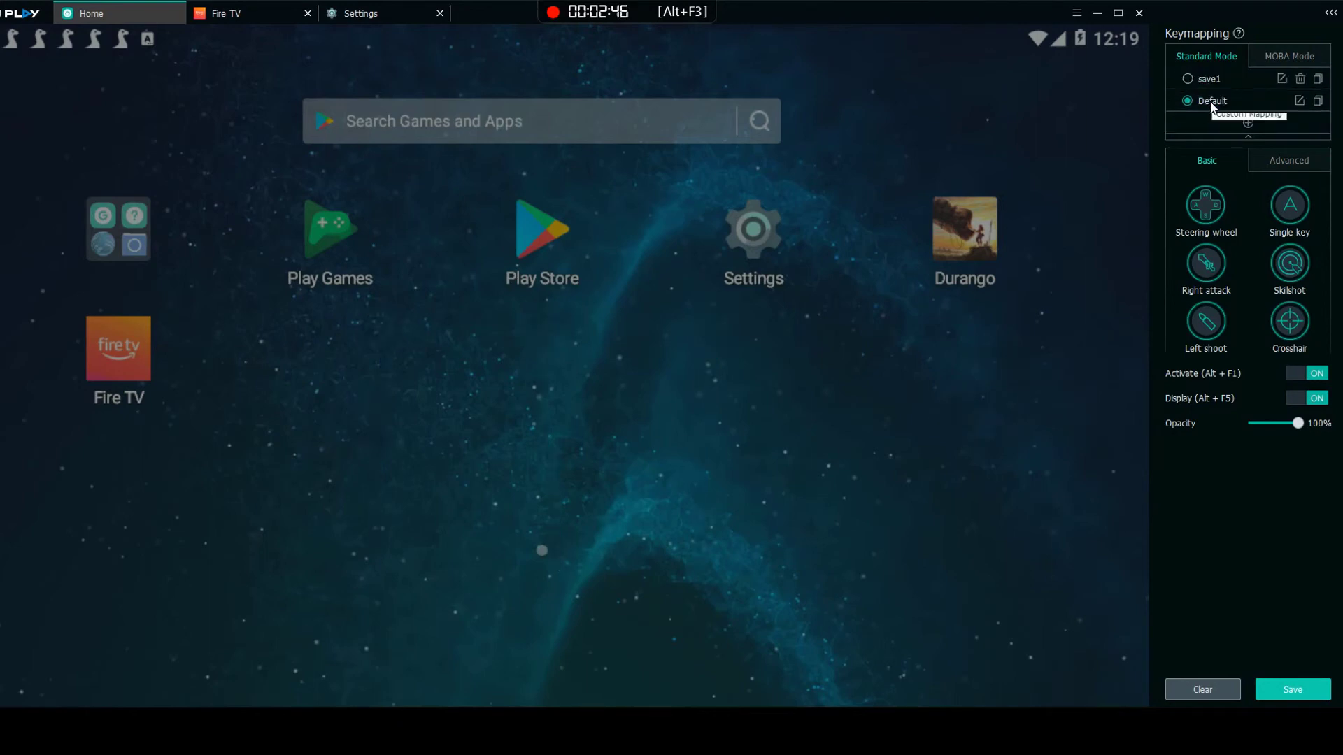
left_click(1216, 79)
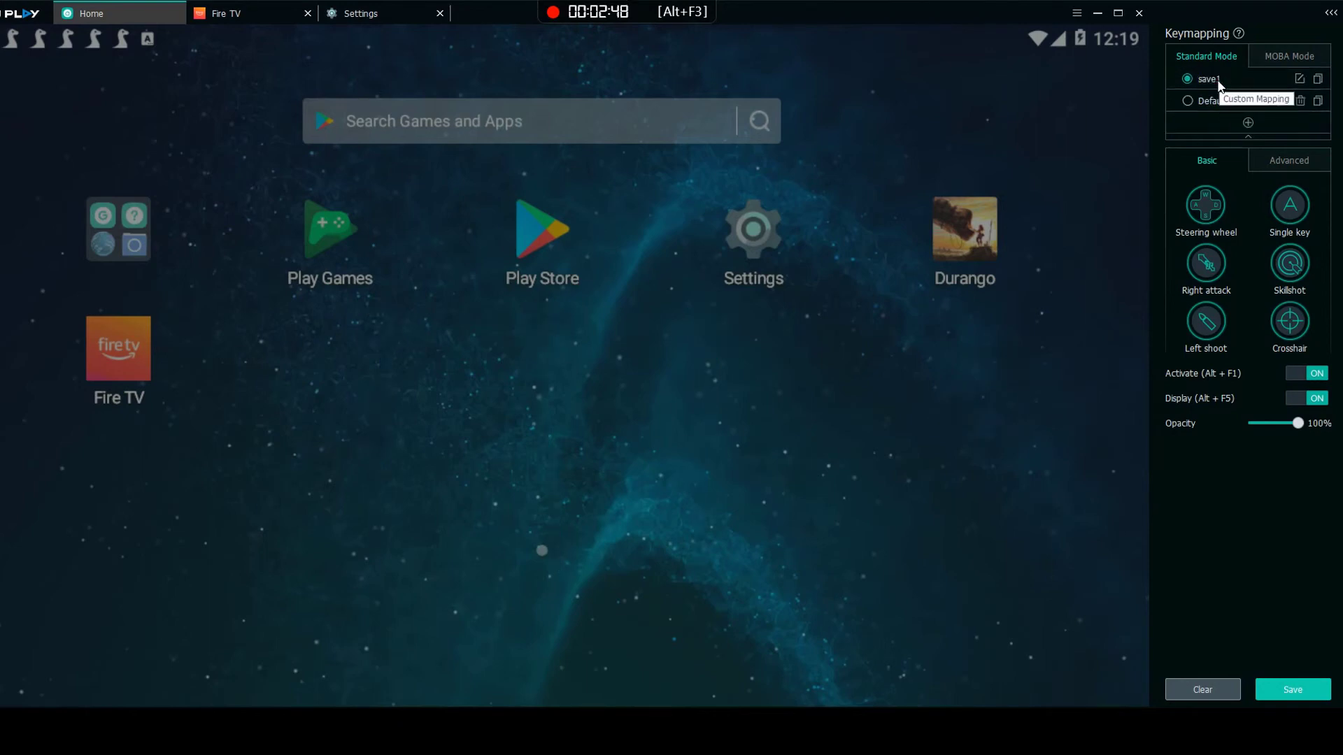
left_click(1215, 103)
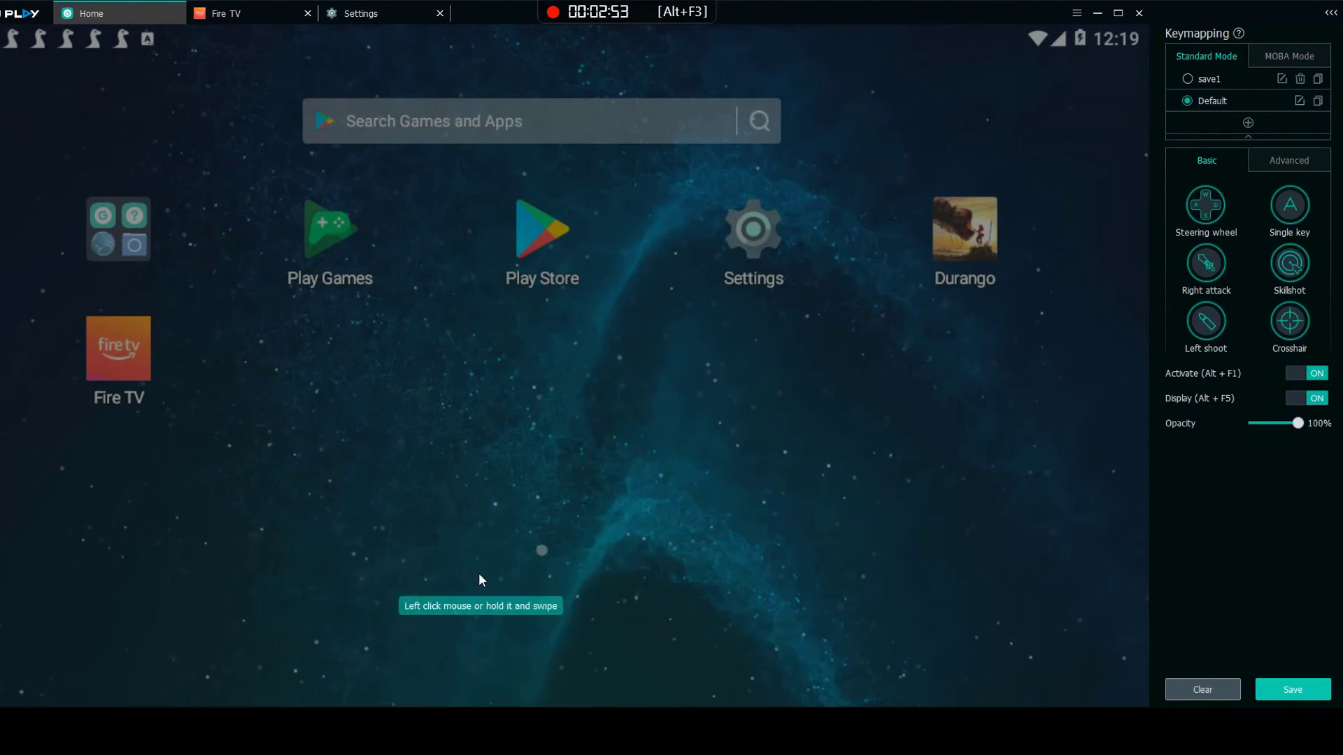
- Draw three upward swipe keys on Default, bind them to 1, 2 and 3, and save
left_click_drag(477, 568, 471, 357)
left_click_drag(574, 521, 581, 348)
left_click_drag(663, 524, 680, 339)
left_click(472, 362)
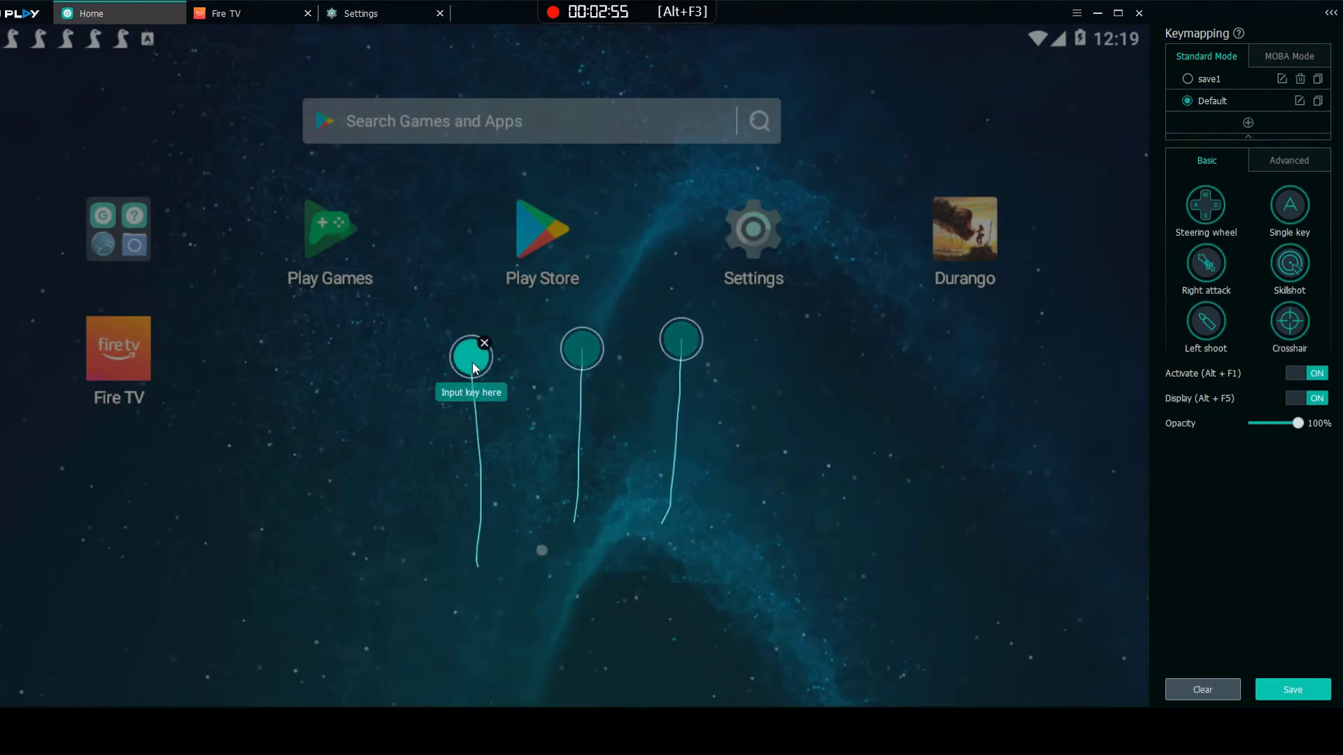
key("1")
left_click(582, 348)
key("2")
left_click(681, 340)
key("3")
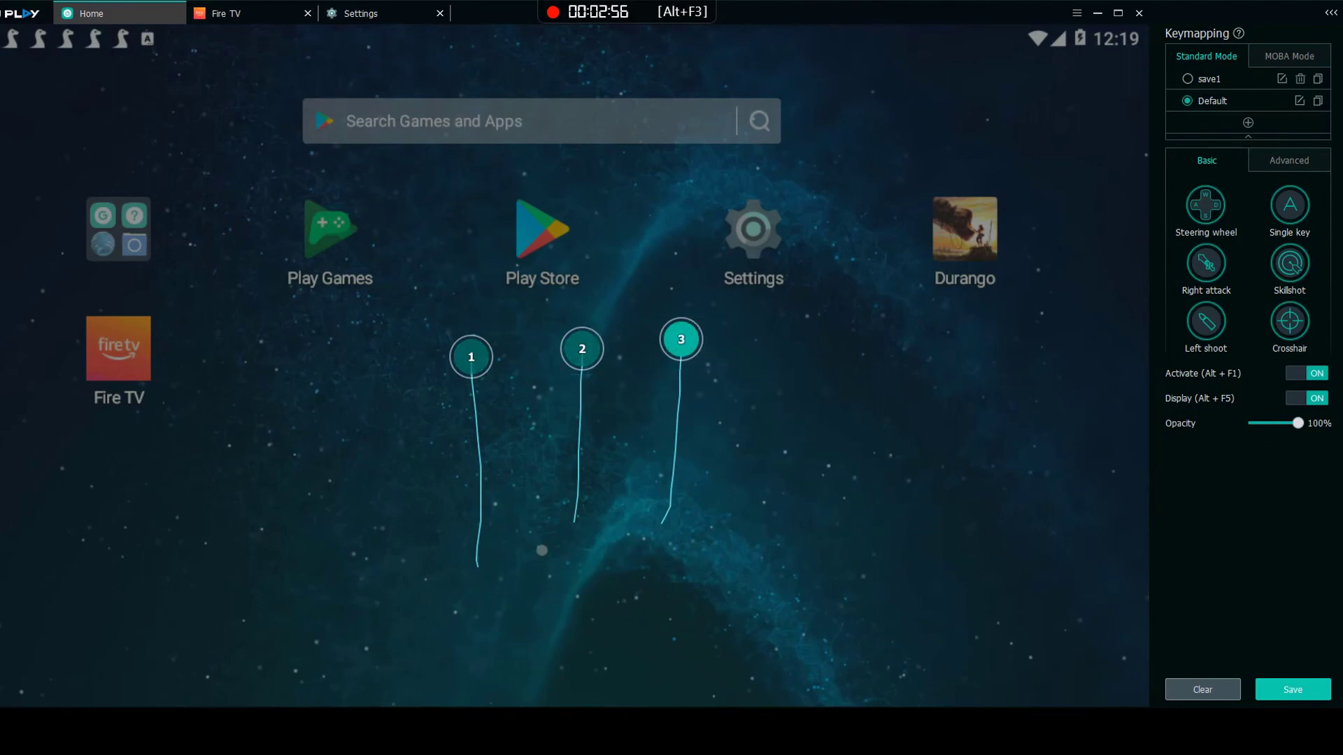
left_click(1294, 691)
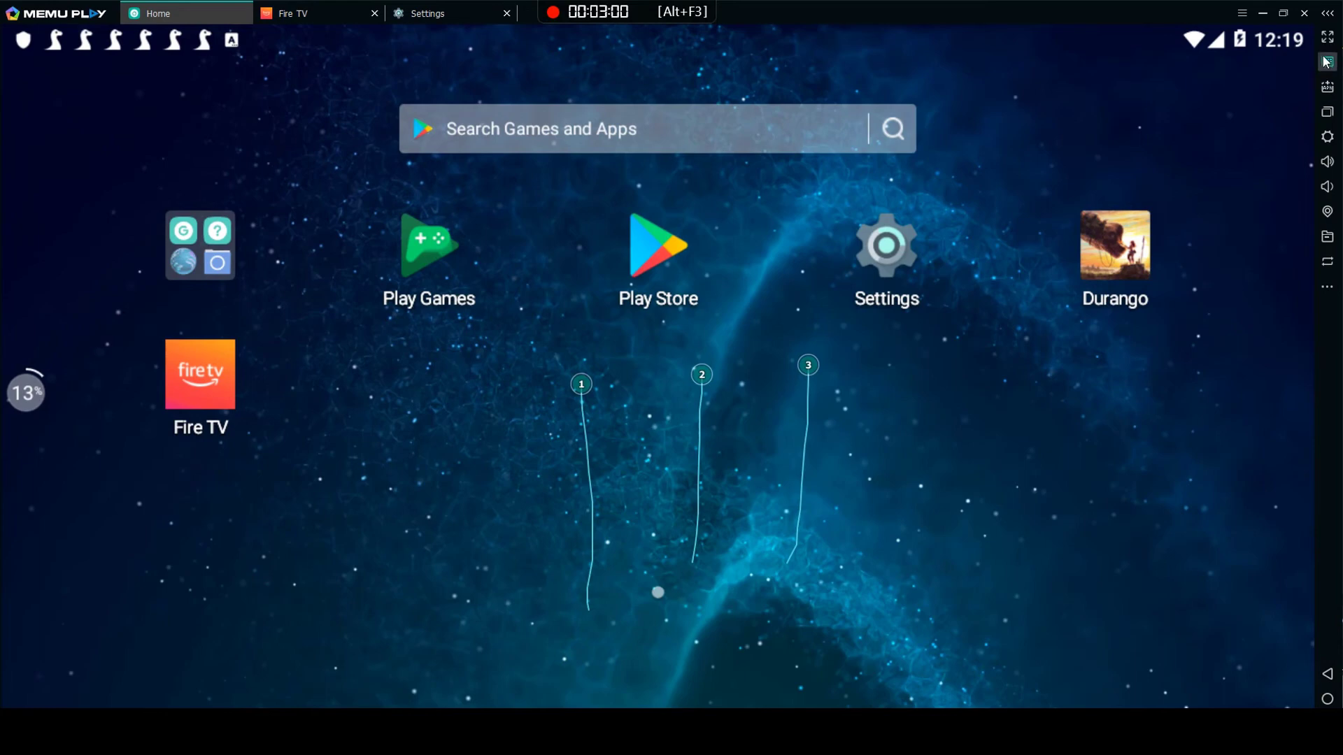
left_click(1327, 62)
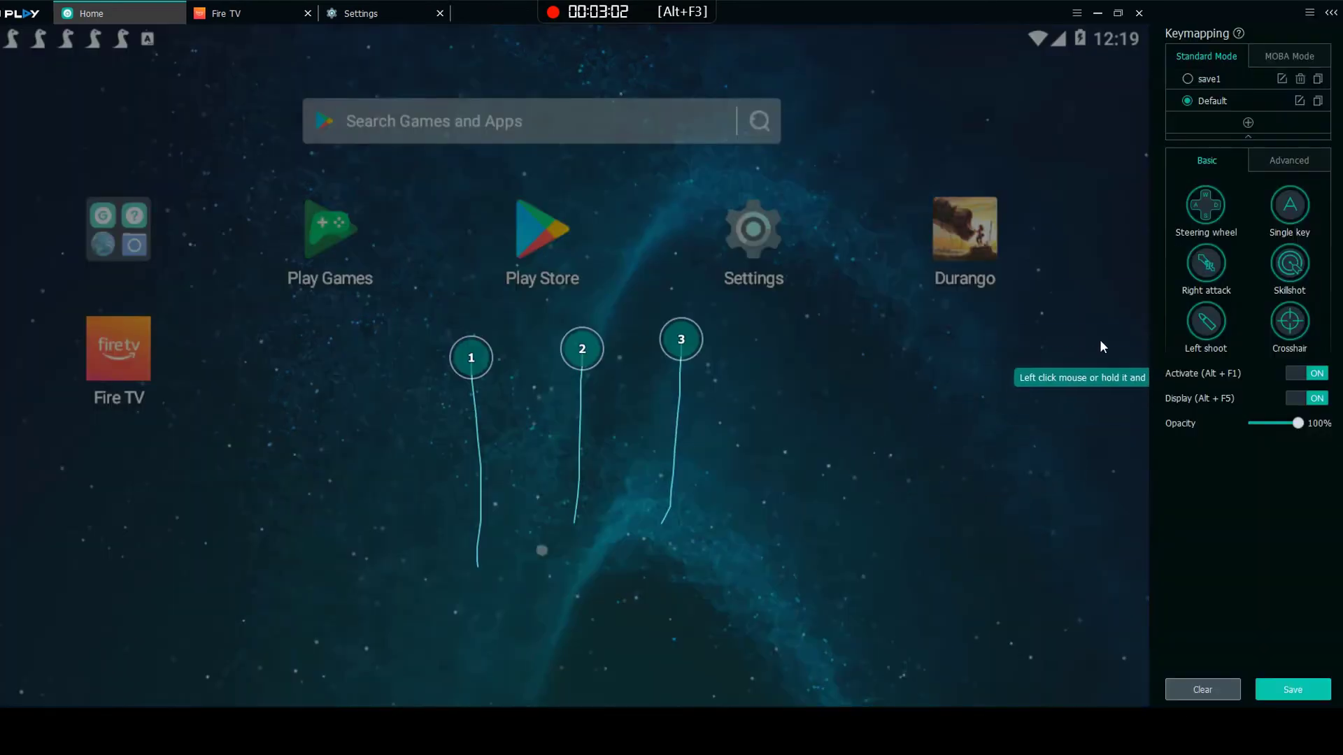
- Make save1 the active profile and draw three left-to-right swipe keys
left_click(1222, 80)
left_click(1216, 98)
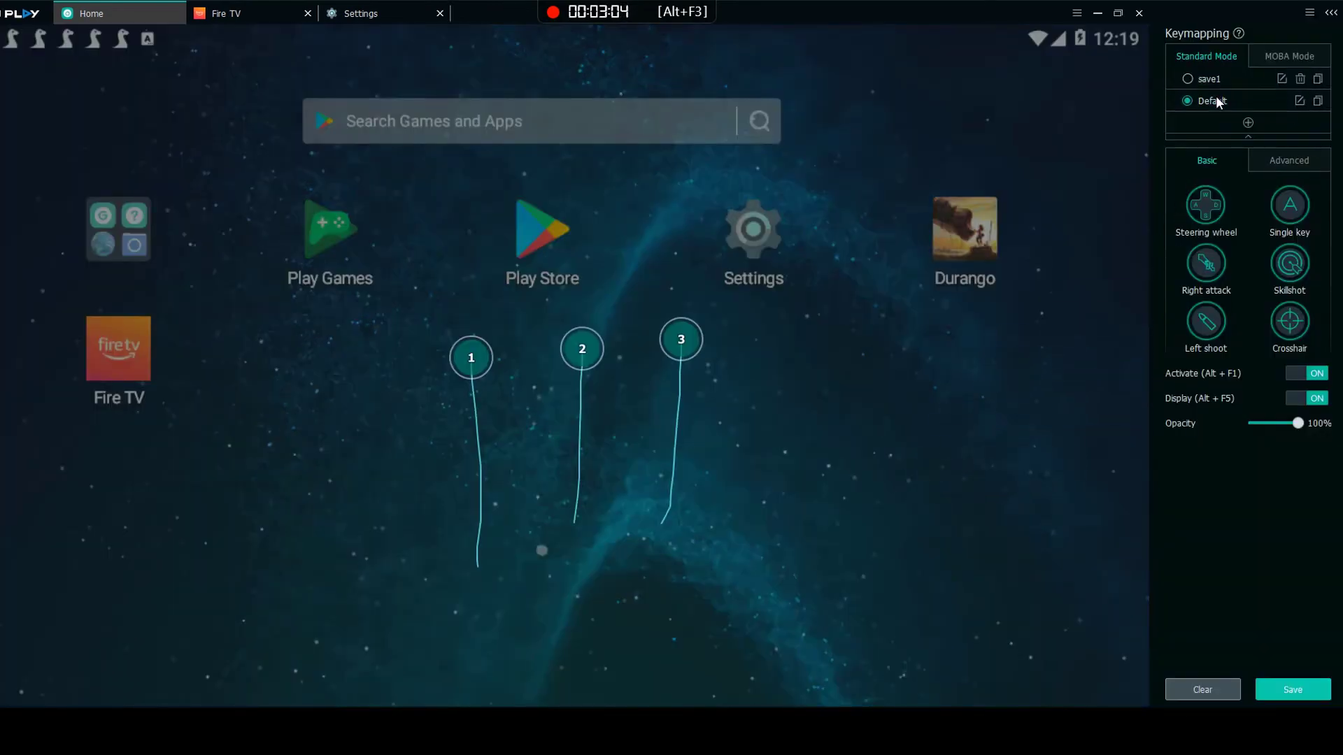
left_click(1216, 81)
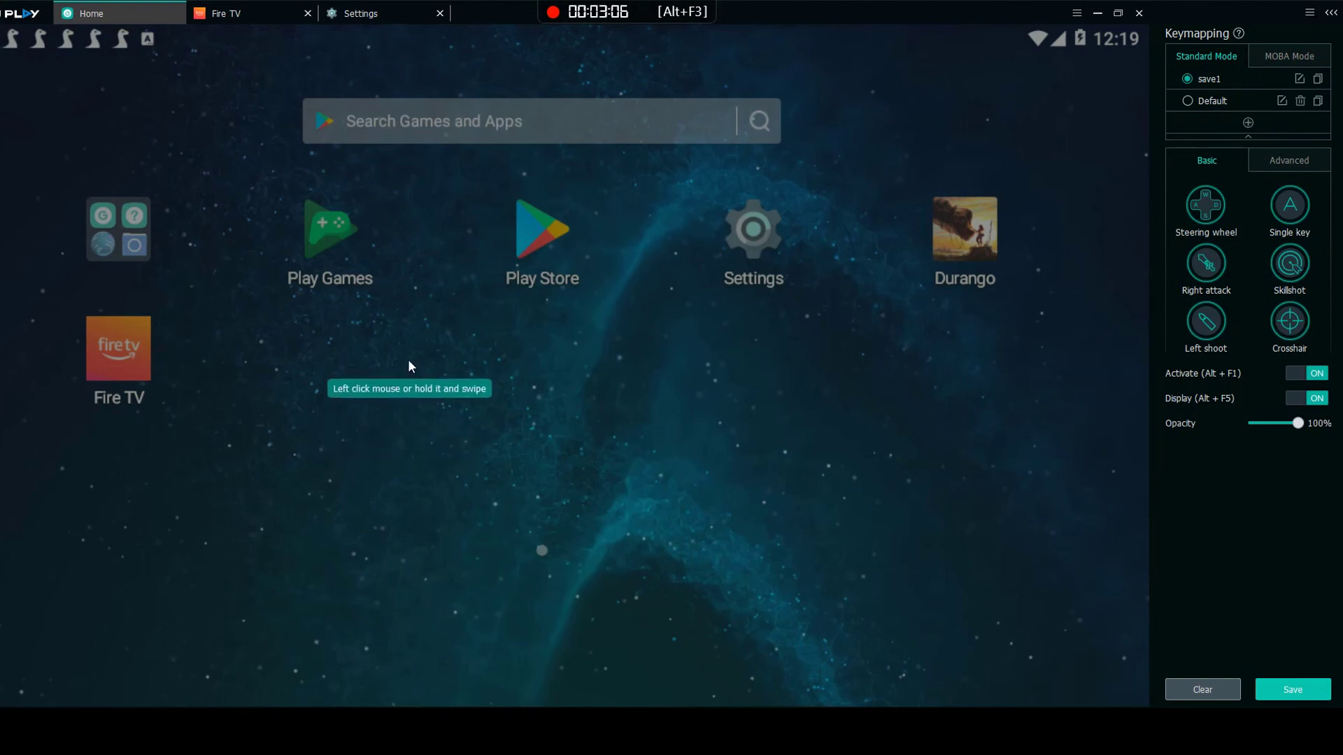
left_click_drag(407, 364, 763, 355)
left_click_drag(417, 454, 865, 465)
left_click_drag(377, 551, 895, 572)
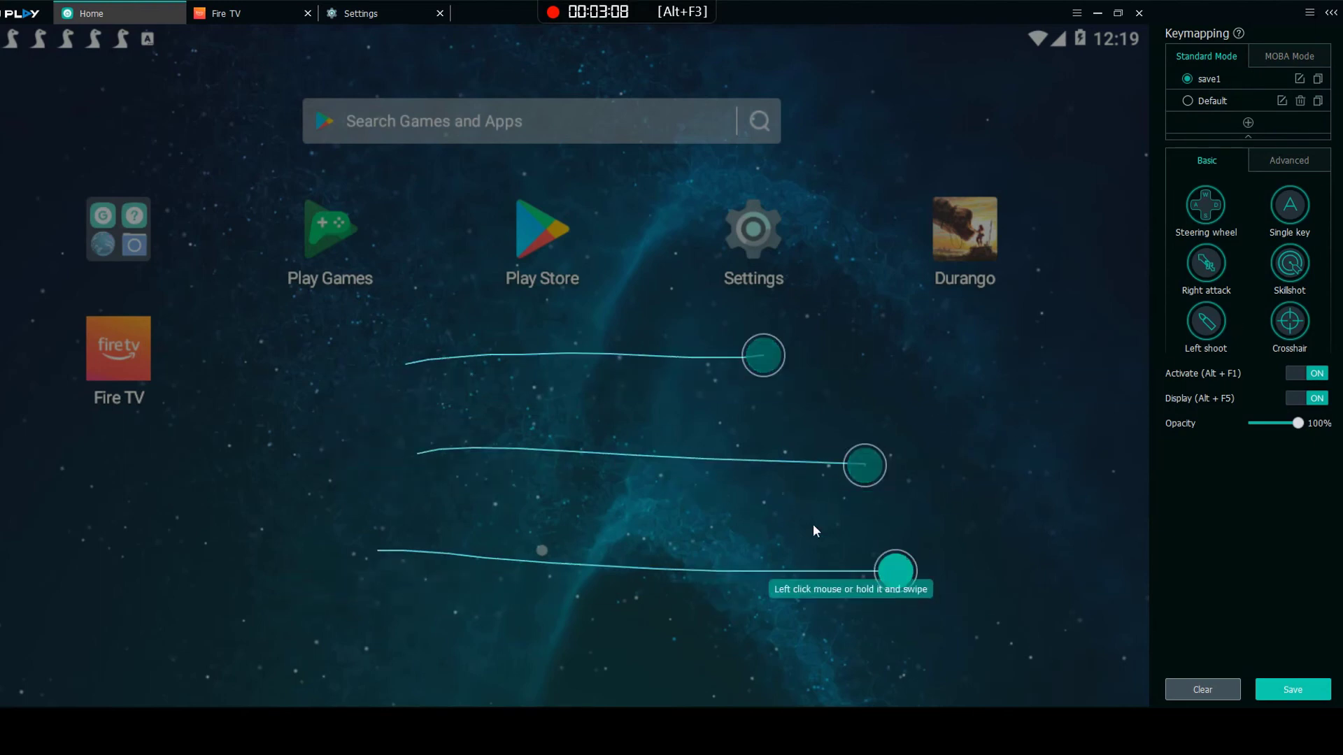
- Bind the top, middle and bottom swipes to 1, 2 and 3, and save save1
left_click(762, 357)
key("1")
left_click(867, 465)
key("2")
left_click(887, 570)
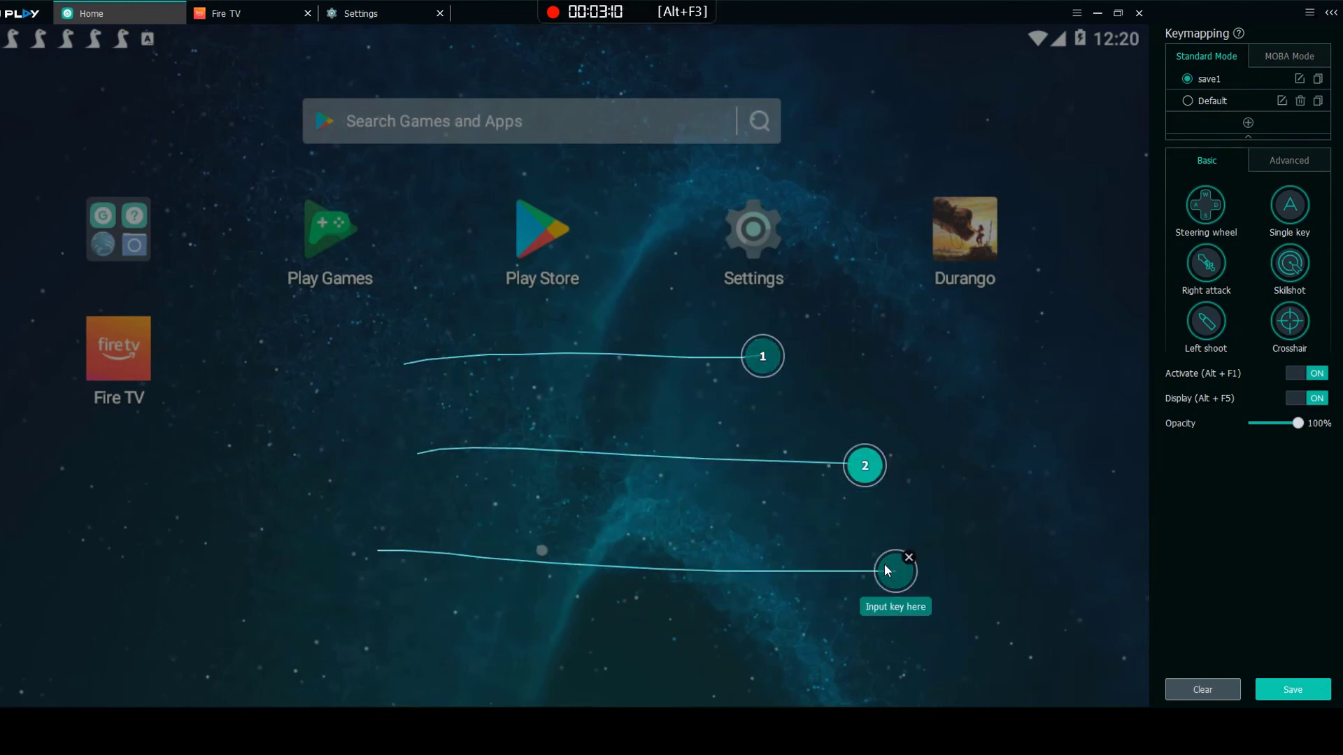
key("3")
left_click(1275, 693)
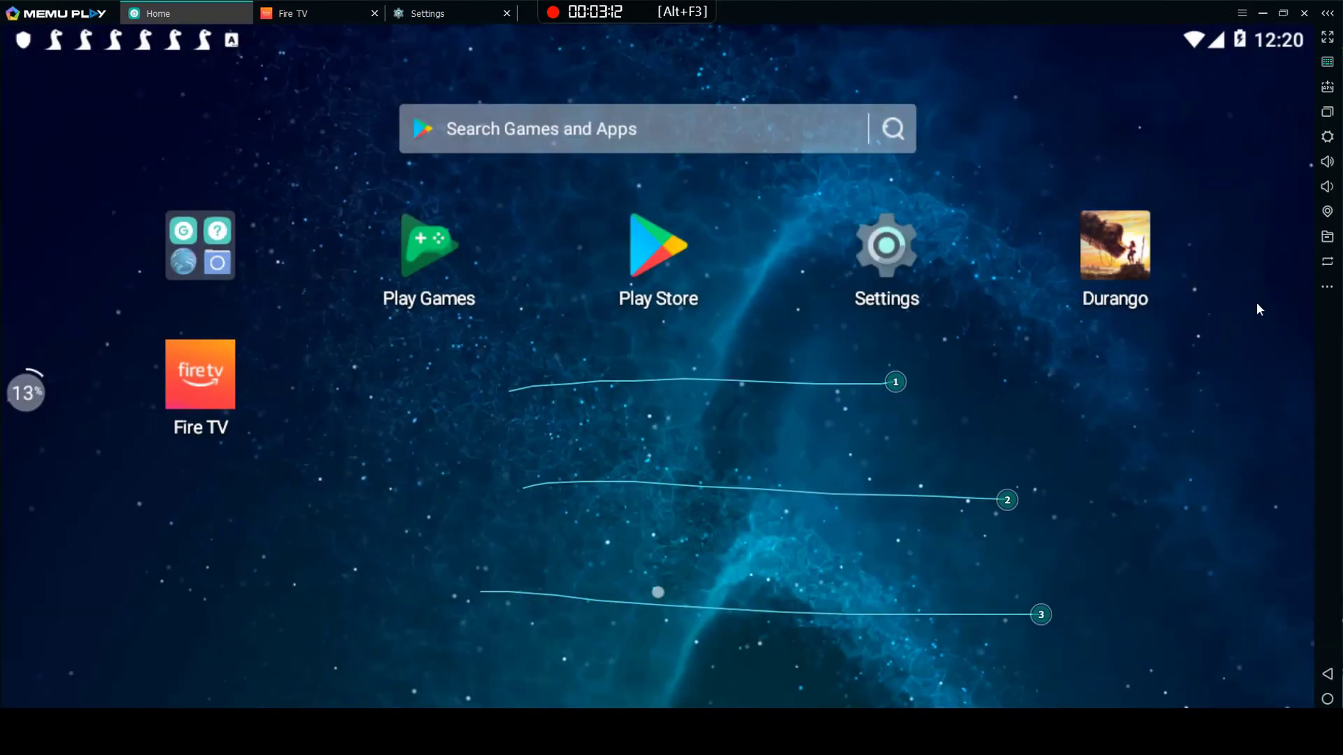
- Compare the Default and save1 layouts, then duplicate save1 as 'save1 - Copy1'
left_click(1327, 61)
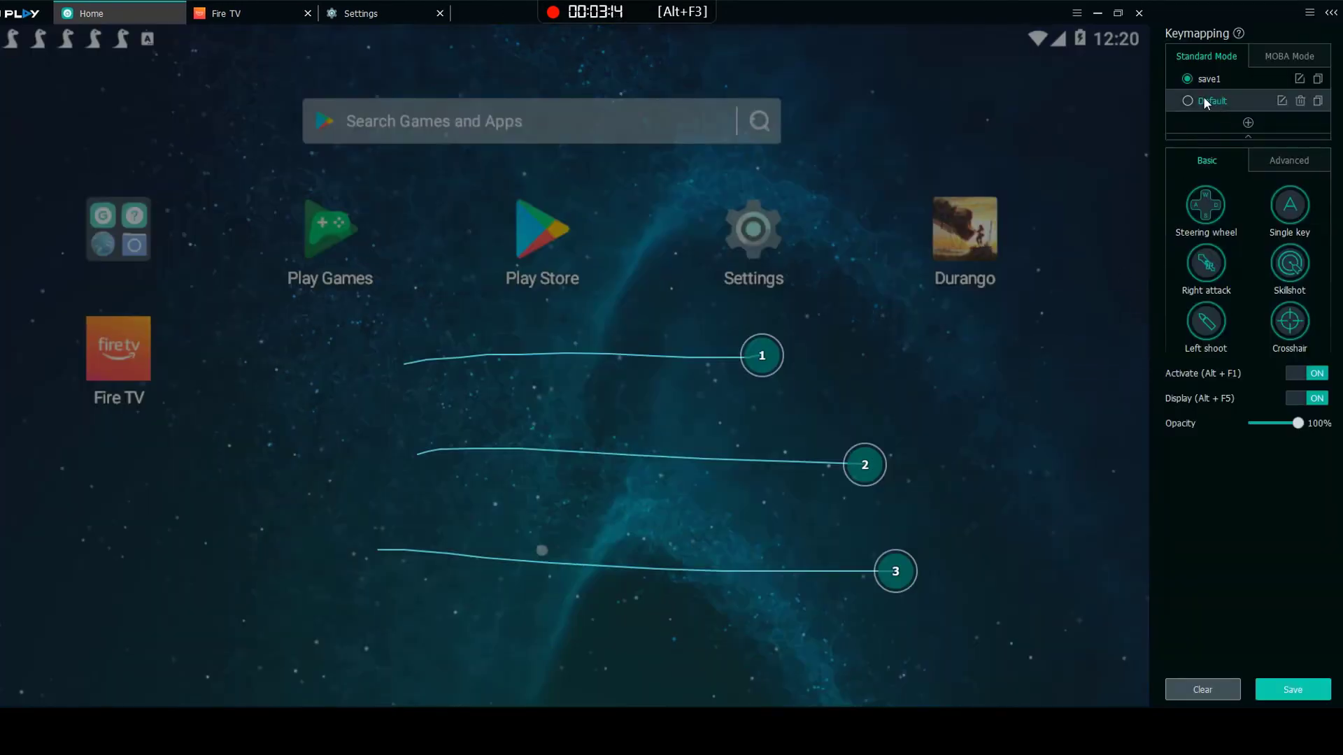
left_click(1203, 100)
left_click(1215, 78)
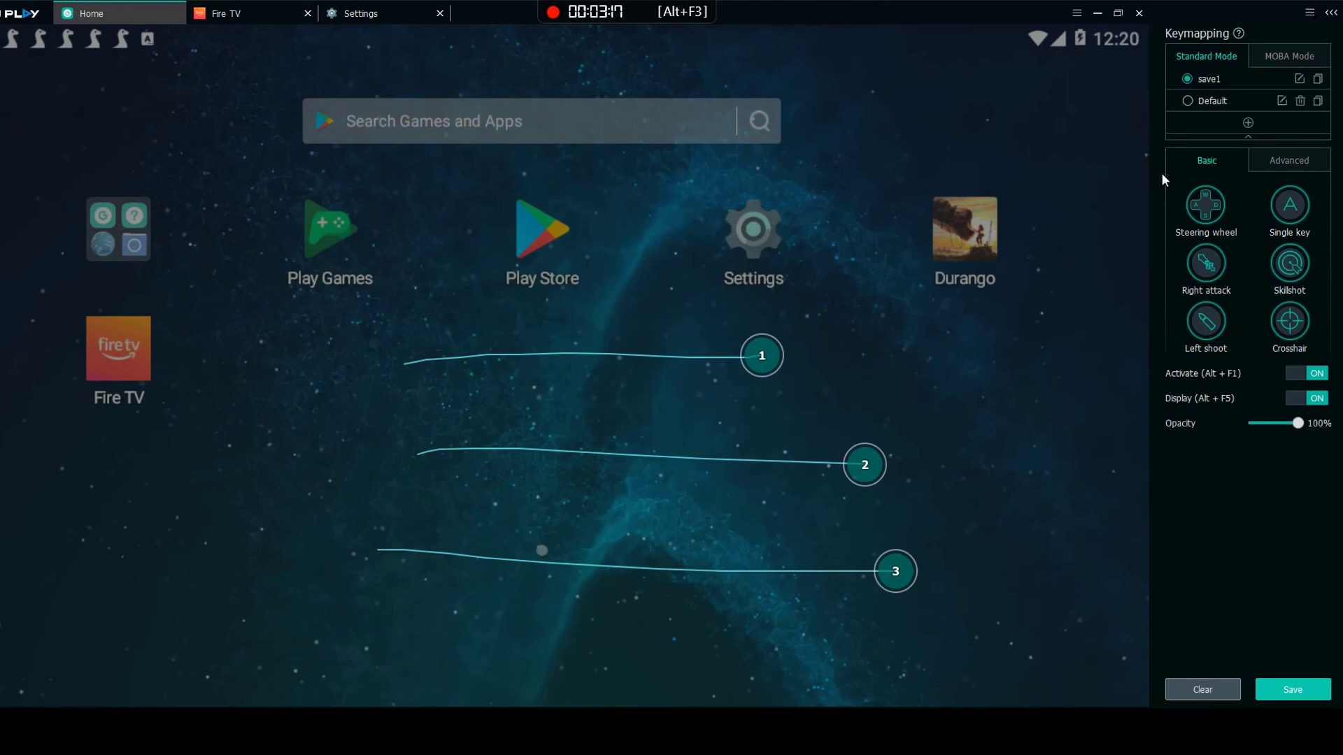
left_click(1220, 101)
left_click(1192, 79)
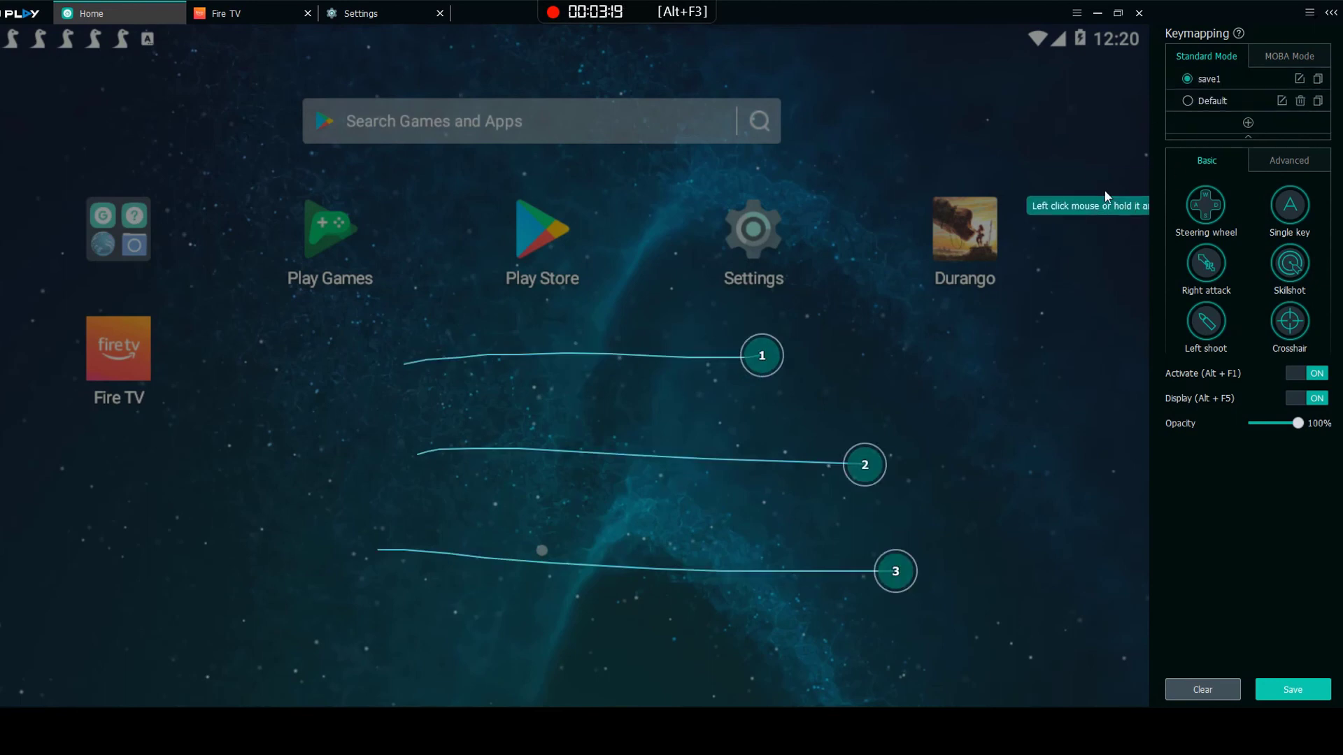
left_click(1319, 79)
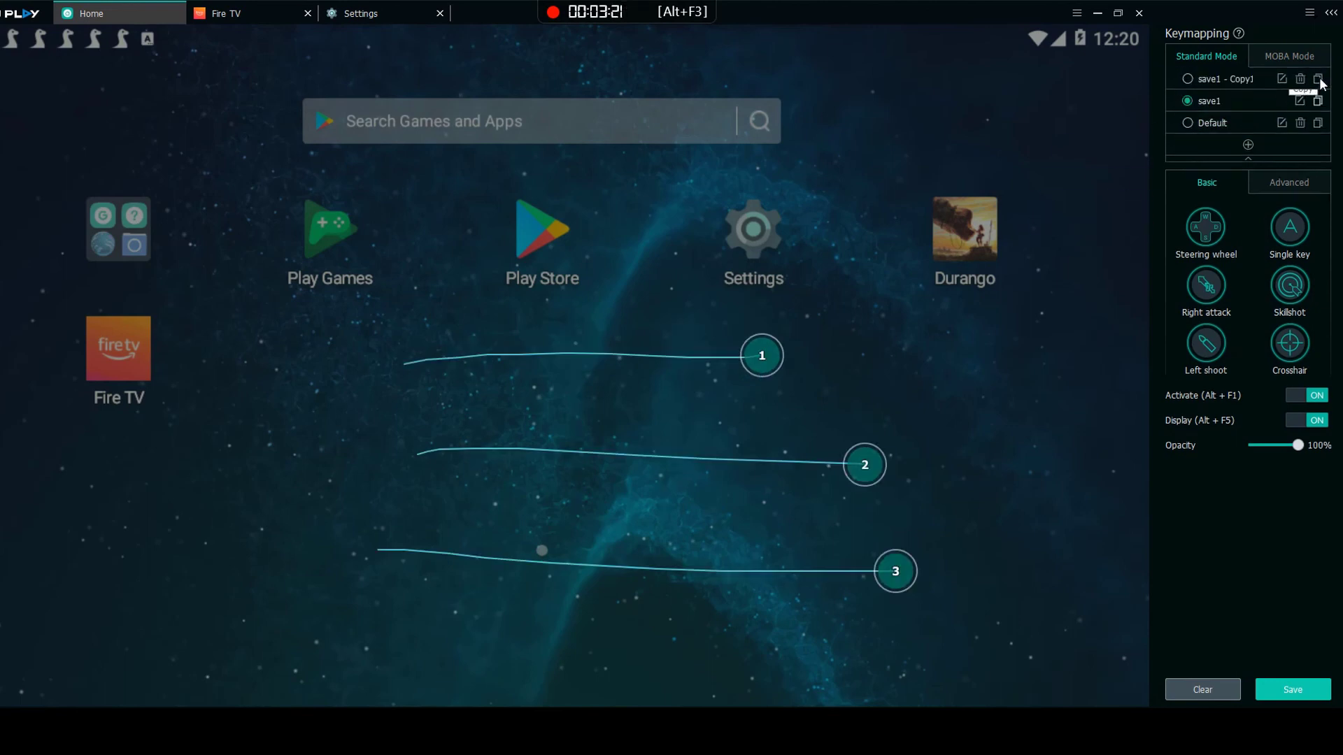